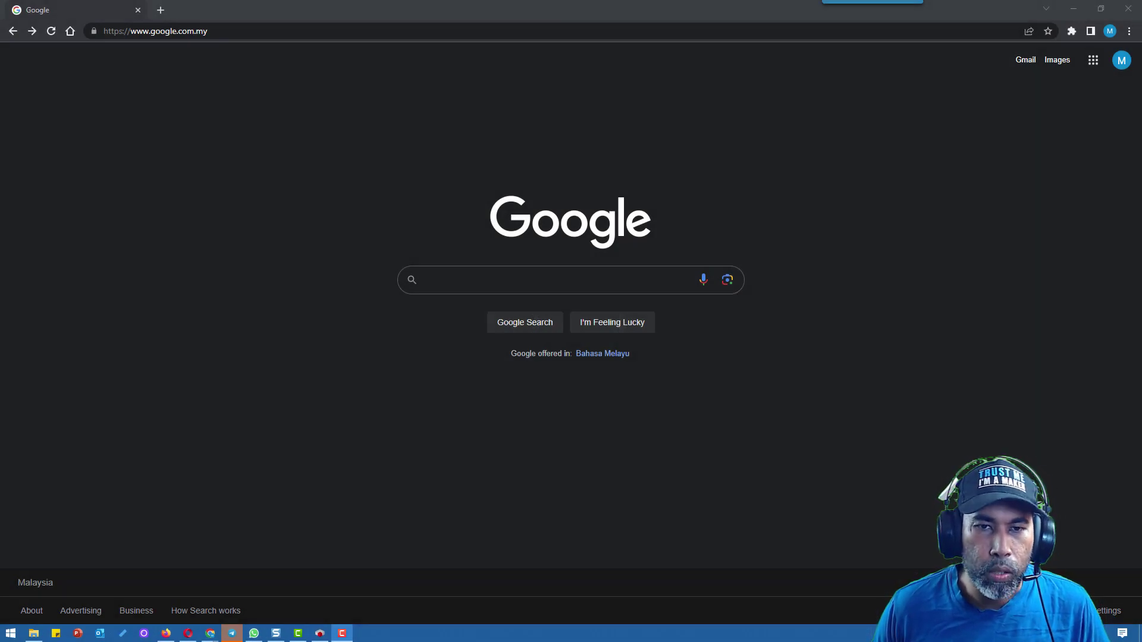
# Search Google for codesys and go from the CODESYS Group site to the CODESYS Store download page
pyautogui.click(507, 279)
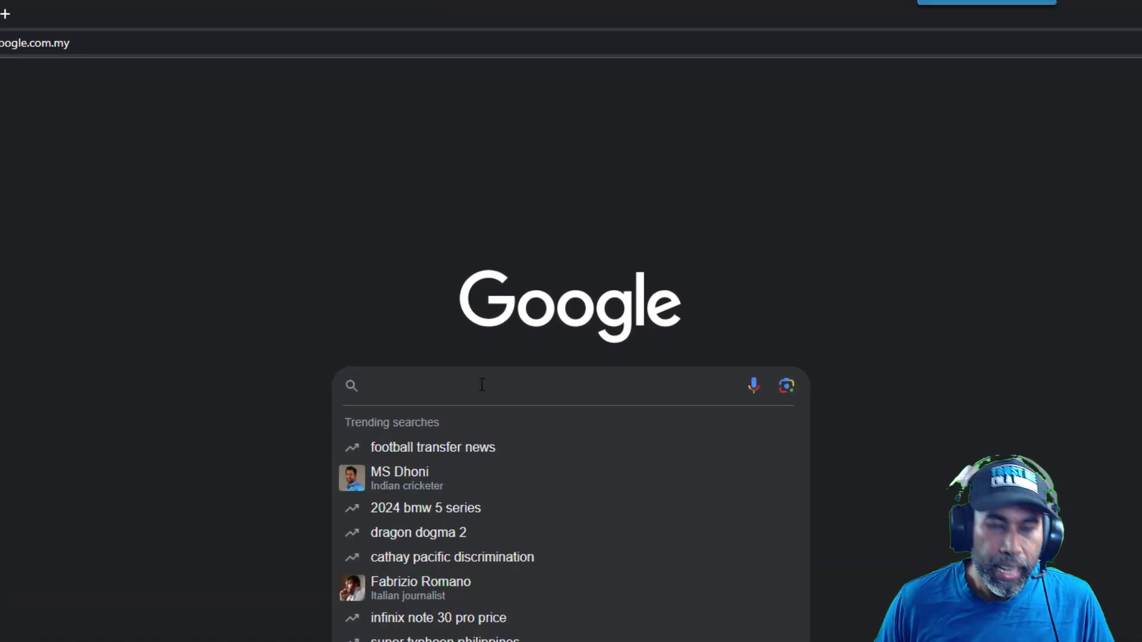
pyautogui.write('codesys')
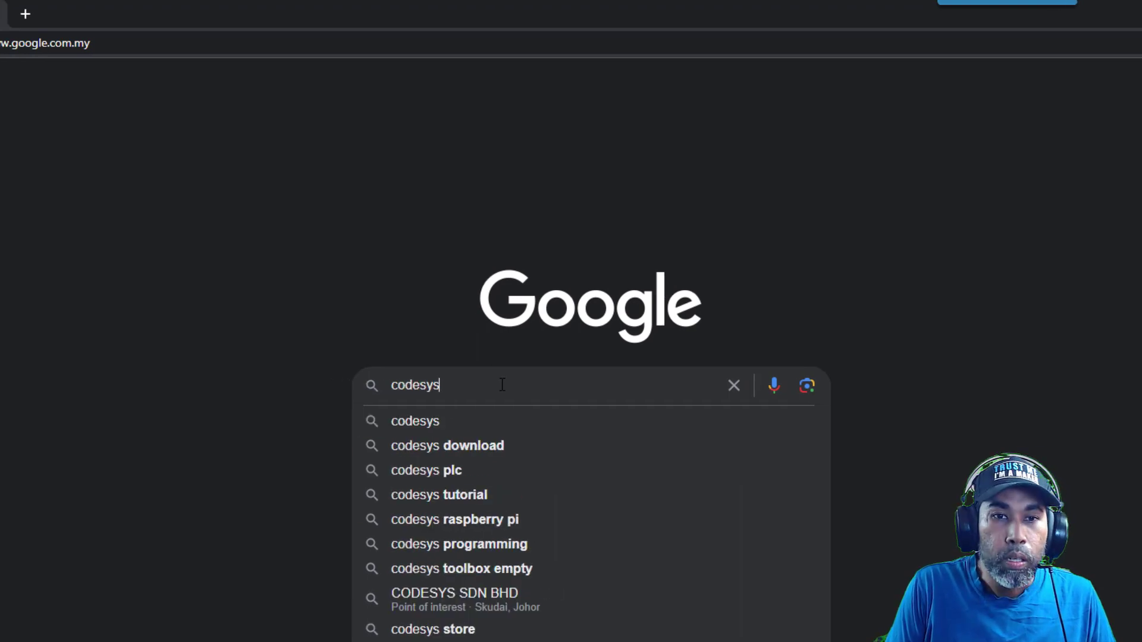
pyautogui.press('Return')
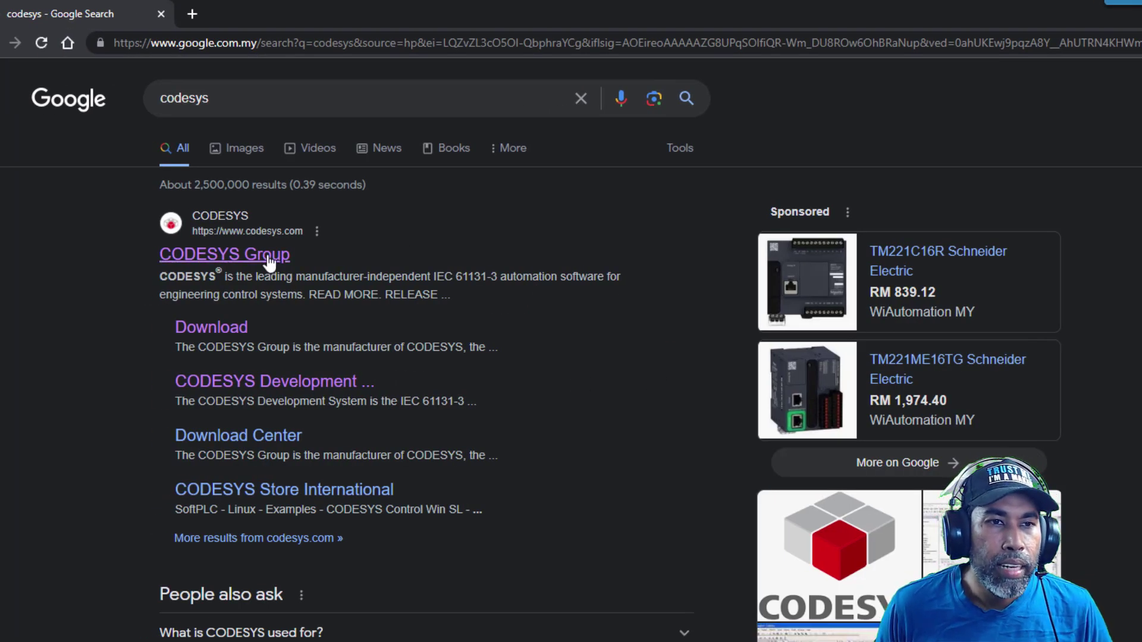
pyautogui.click(269, 255)
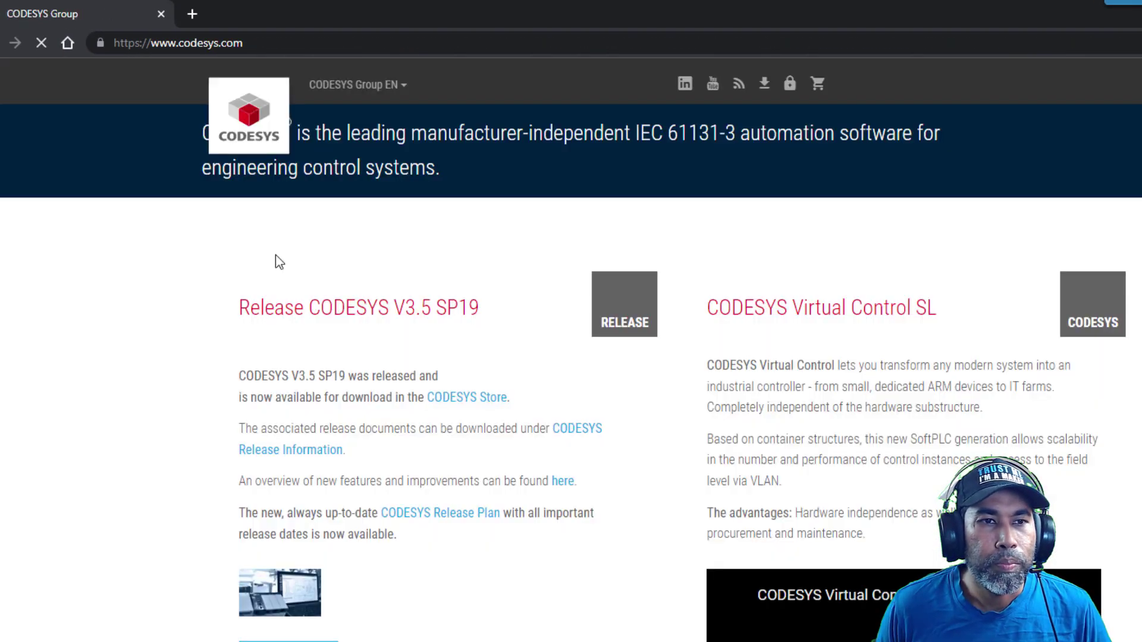
pyautogui.scroll(-7, 730, 467)
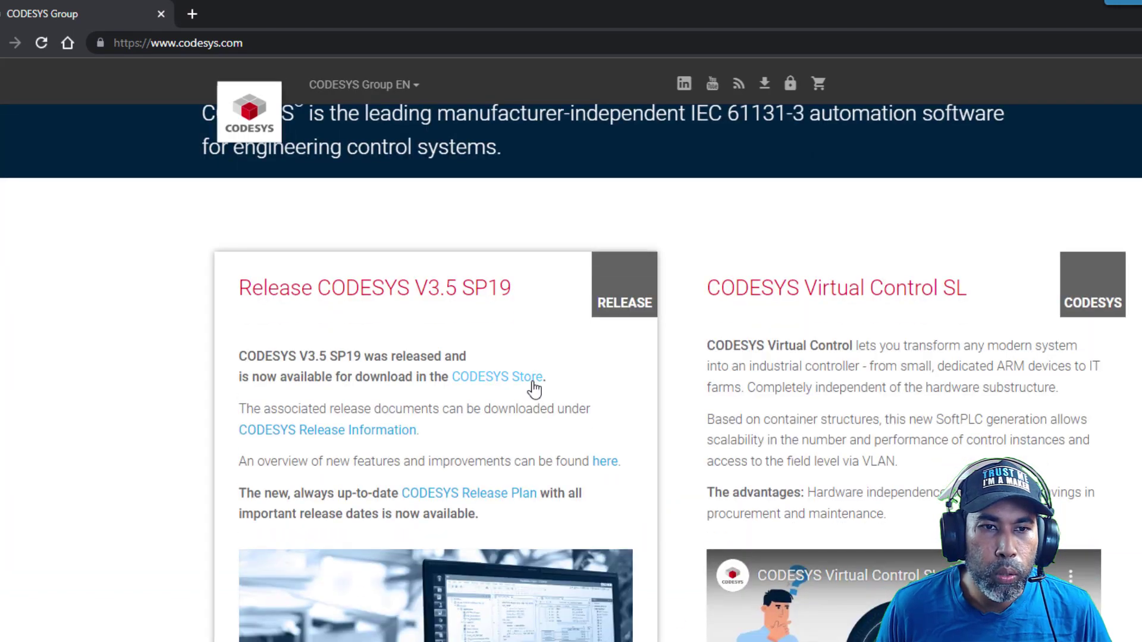
pyautogui.click(517, 384)
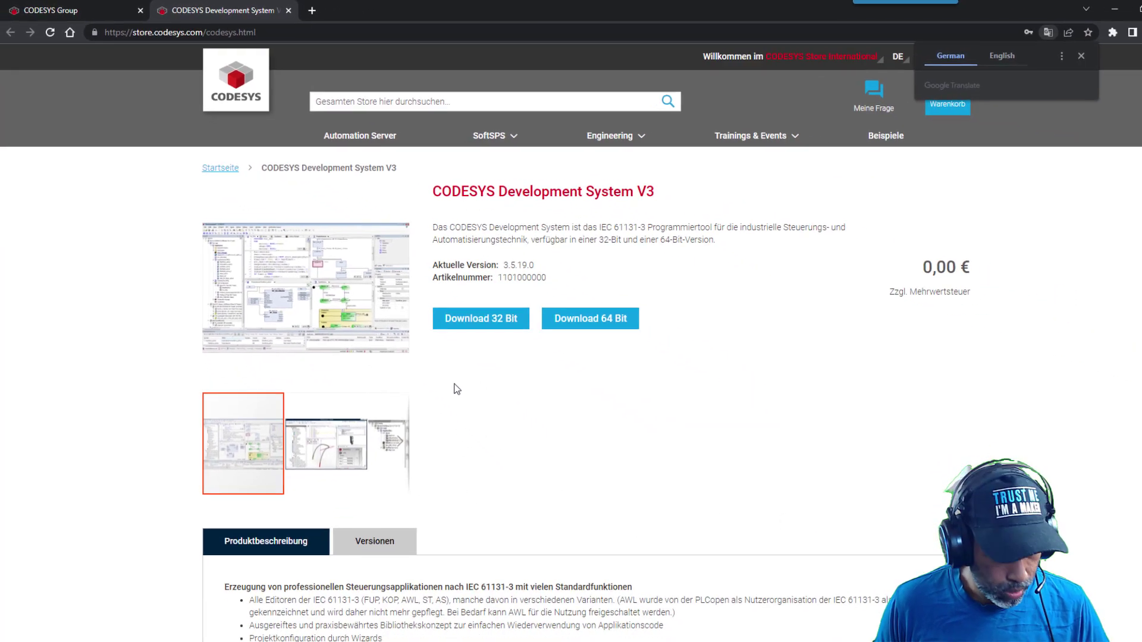
# Find codesys in Windows search and launch CODESYS V3.5 SP19
pyautogui.press('super')
pyautogui.write('c')
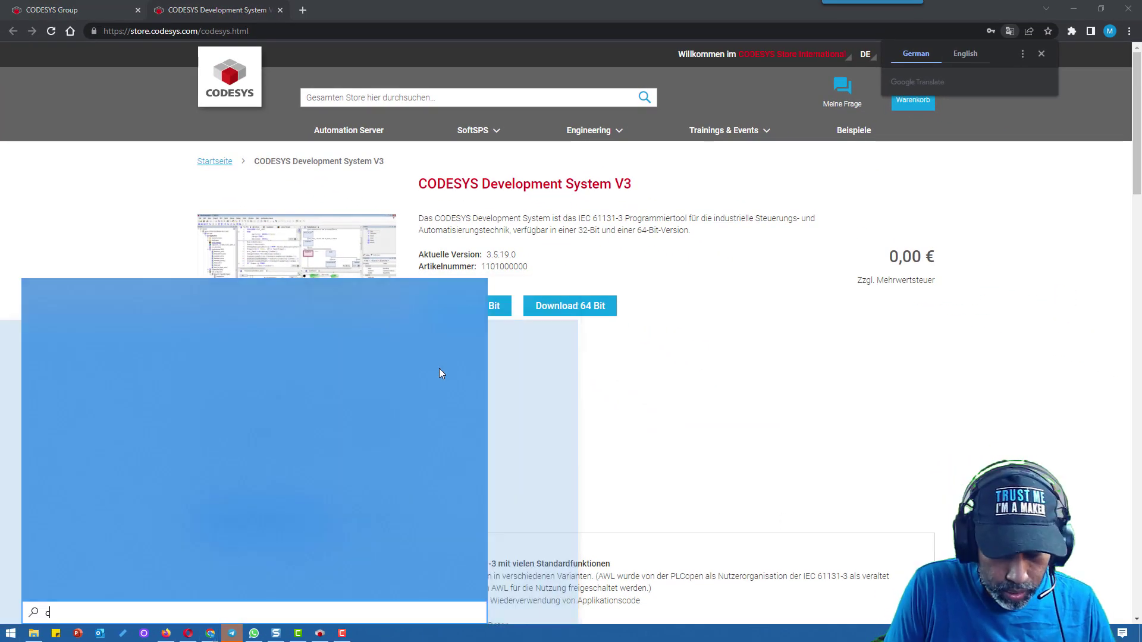
pyautogui.write('odesys')
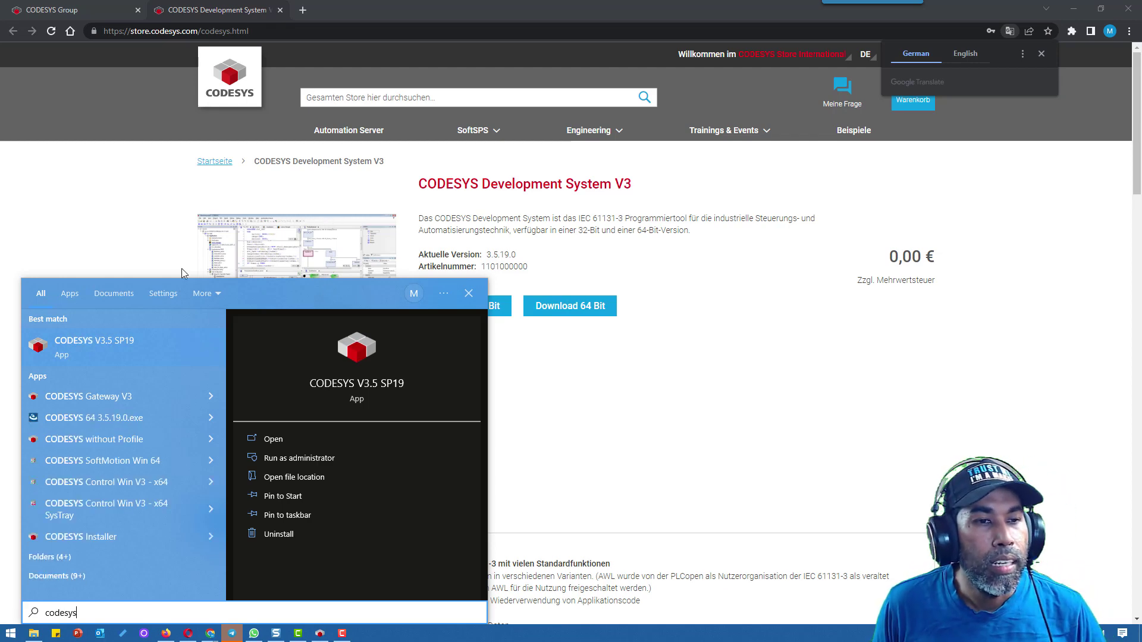
pyautogui.click(103, 356)
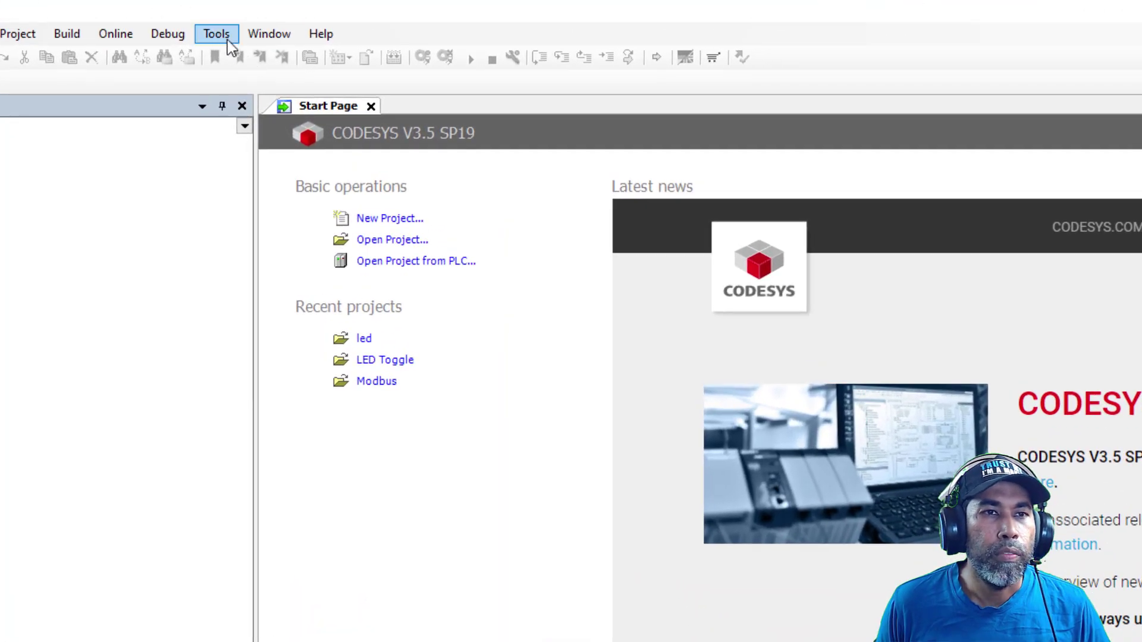
# In CODESYS Installer, search add-ons for raspberry and install CODESYS Control for Raspberry PI 4.8.0.0
pyautogui.click(214, 21)
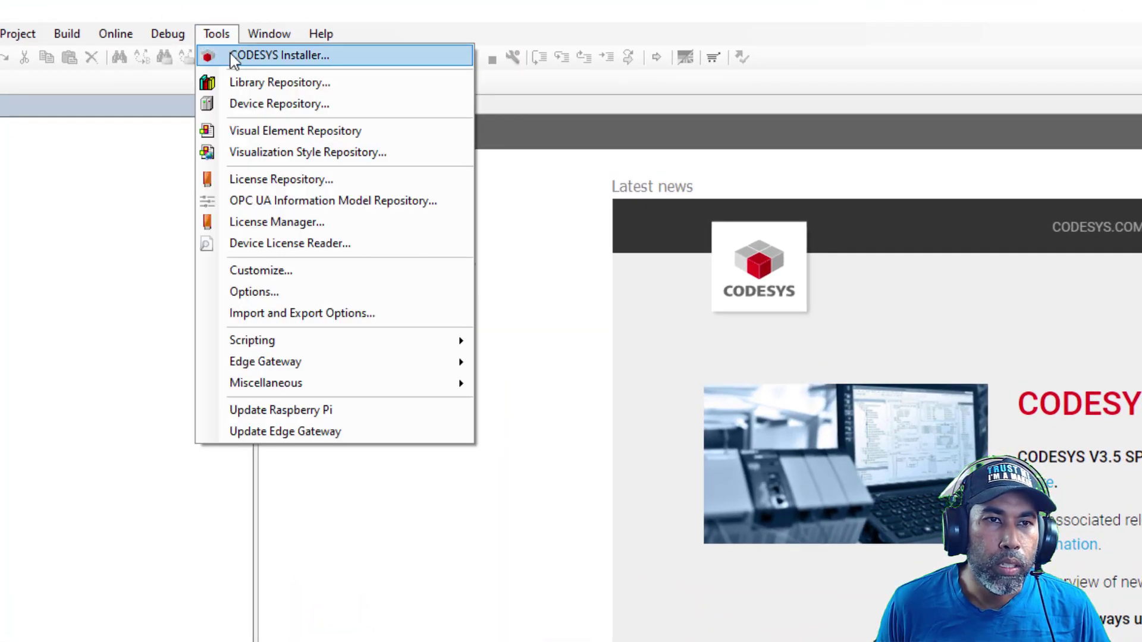
pyautogui.click(231, 55)
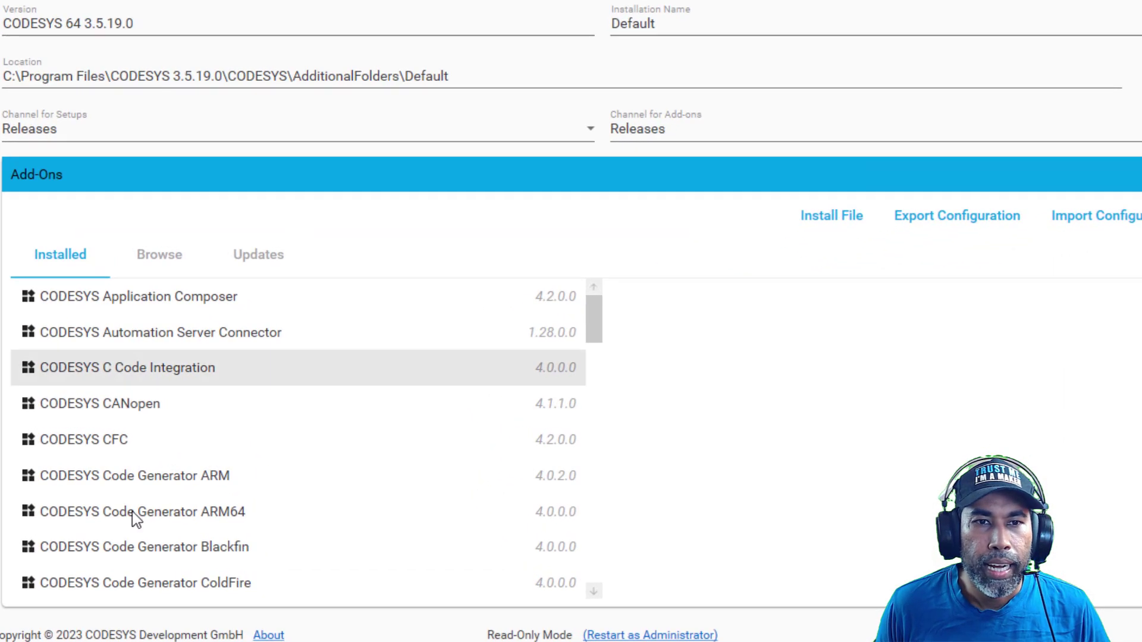
pyautogui.click(162, 254)
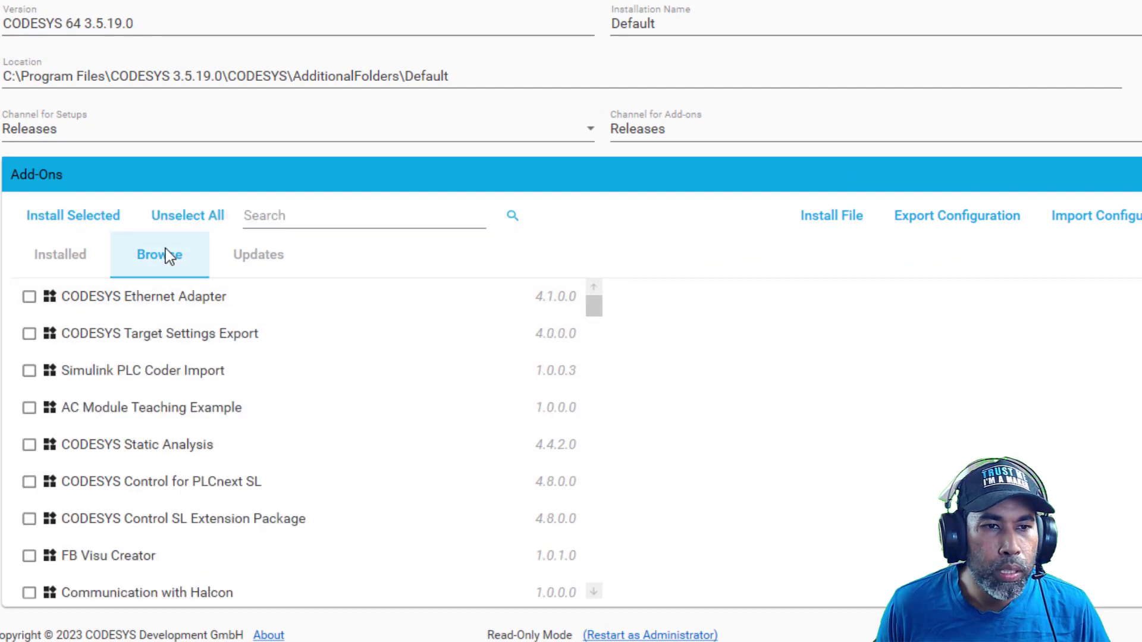
pyautogui.click(304, 215)
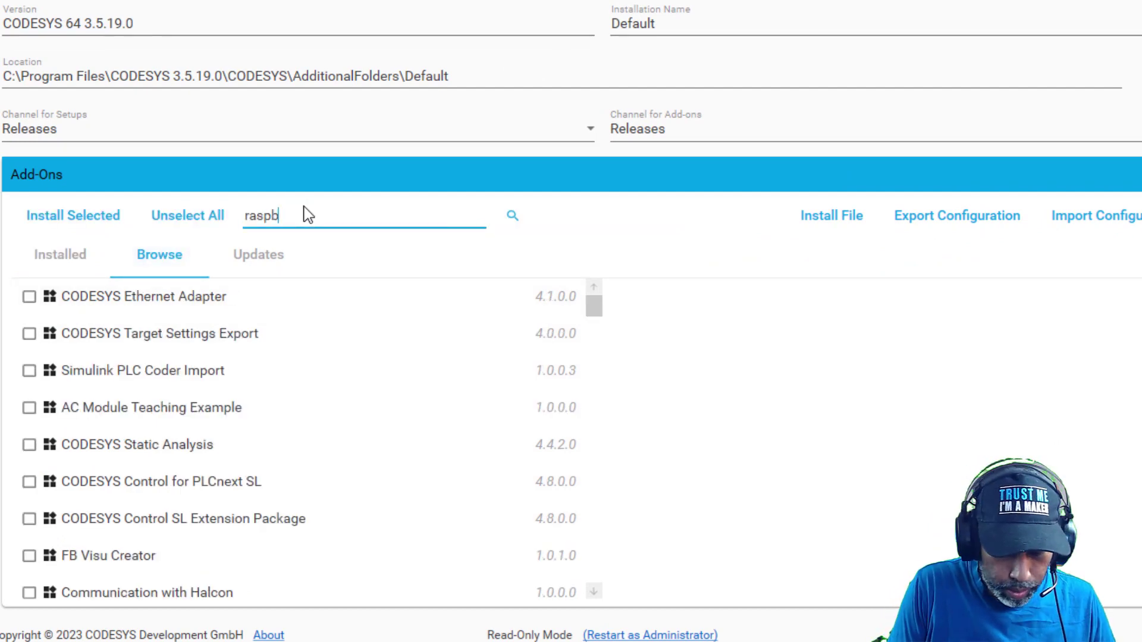
pyautogui.write('raspberry')
pyautogui.press('Return')
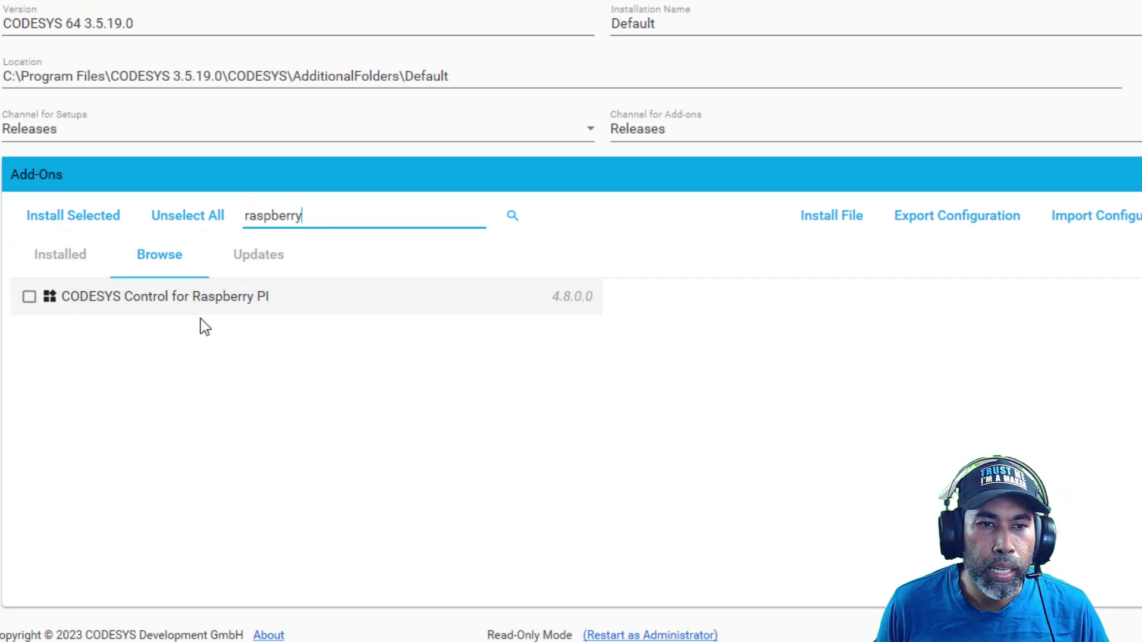
pyautogui.click(90, 304)
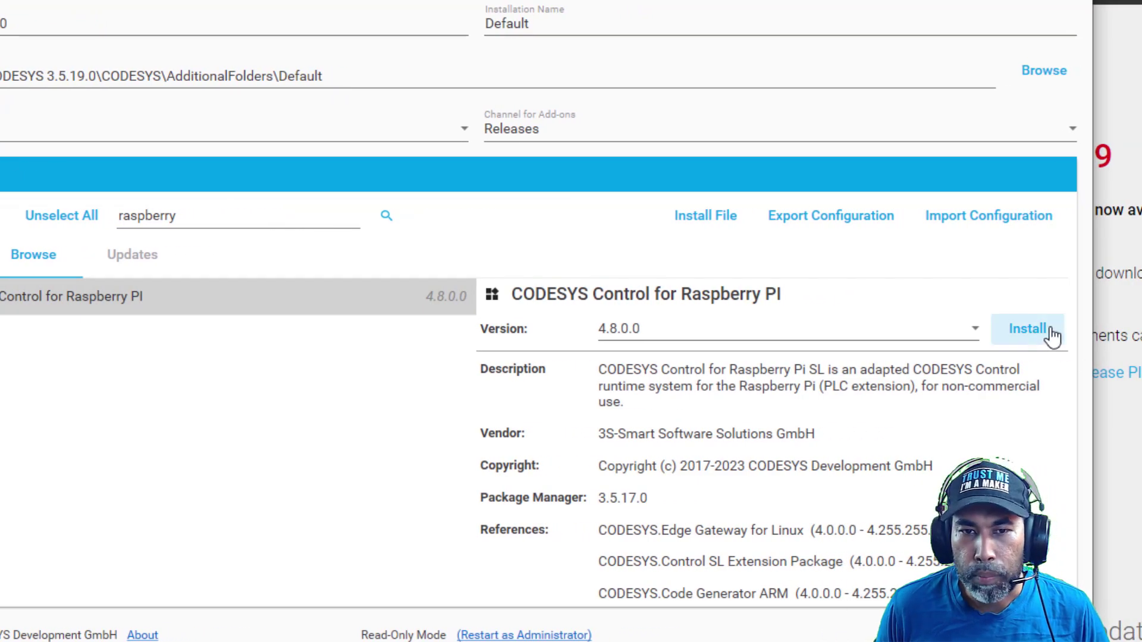
pyautogui.click(1051, 335)
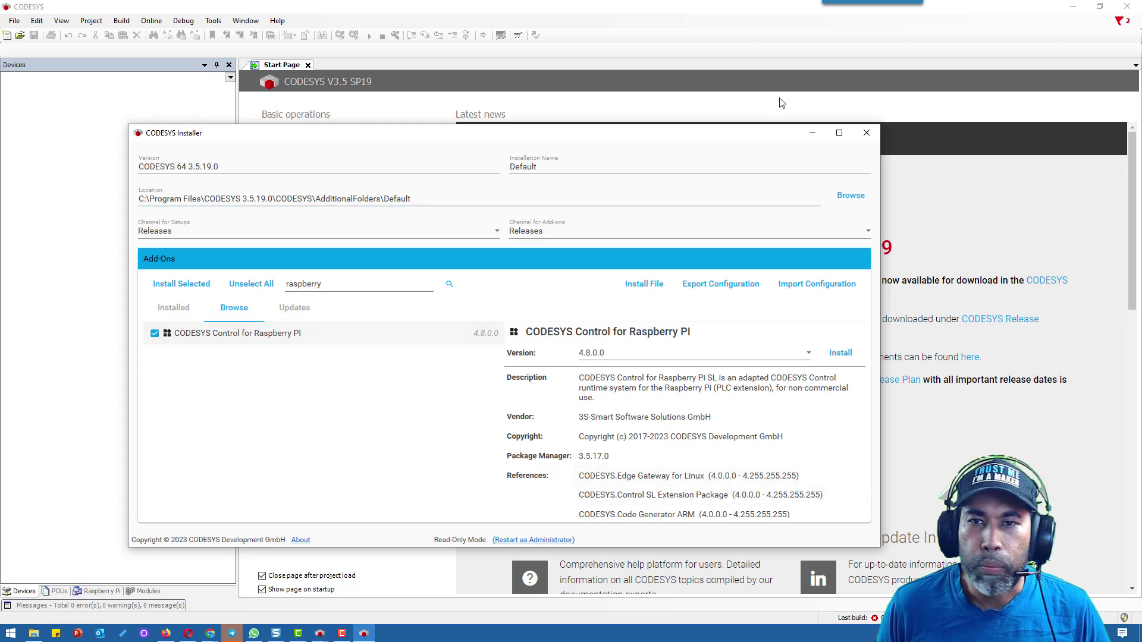
# Scan for the Raspberry Pi at 192.168.68.110 and install runtime package 4.8.0.0 on it
pyautogui.click(867, 134)
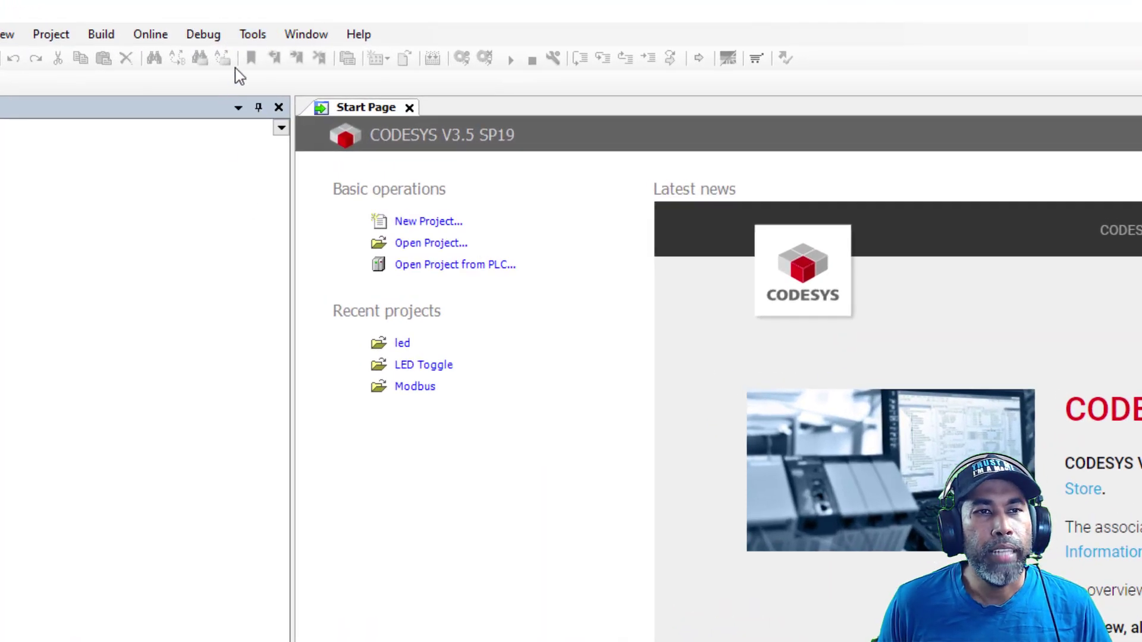
pyautogui.click(257, 39)
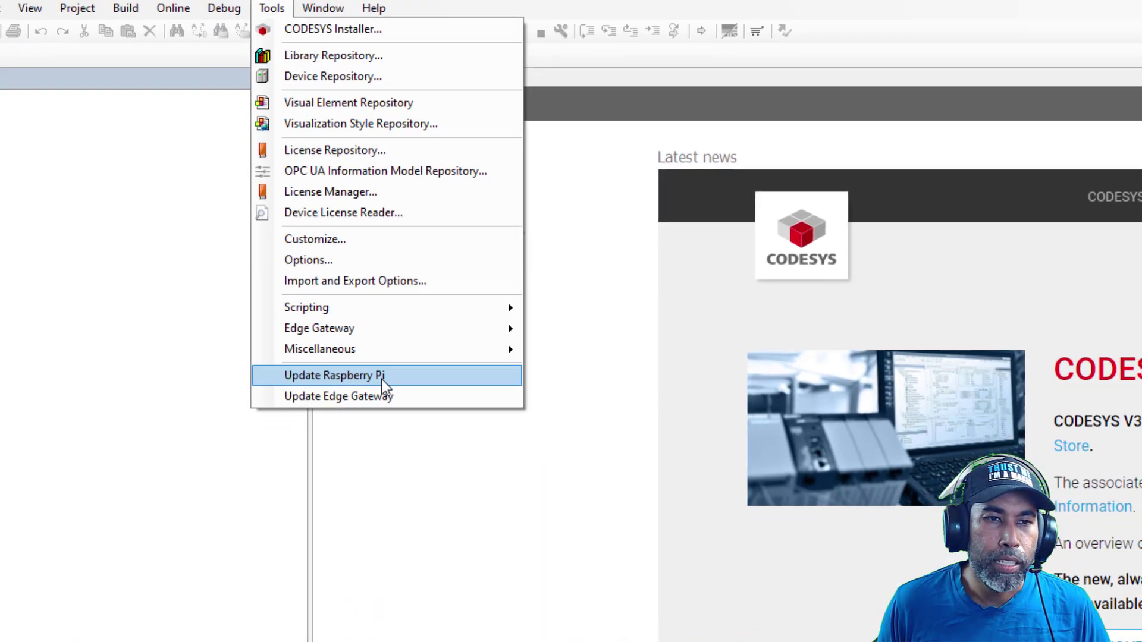
pyautogui.click(369, 420)
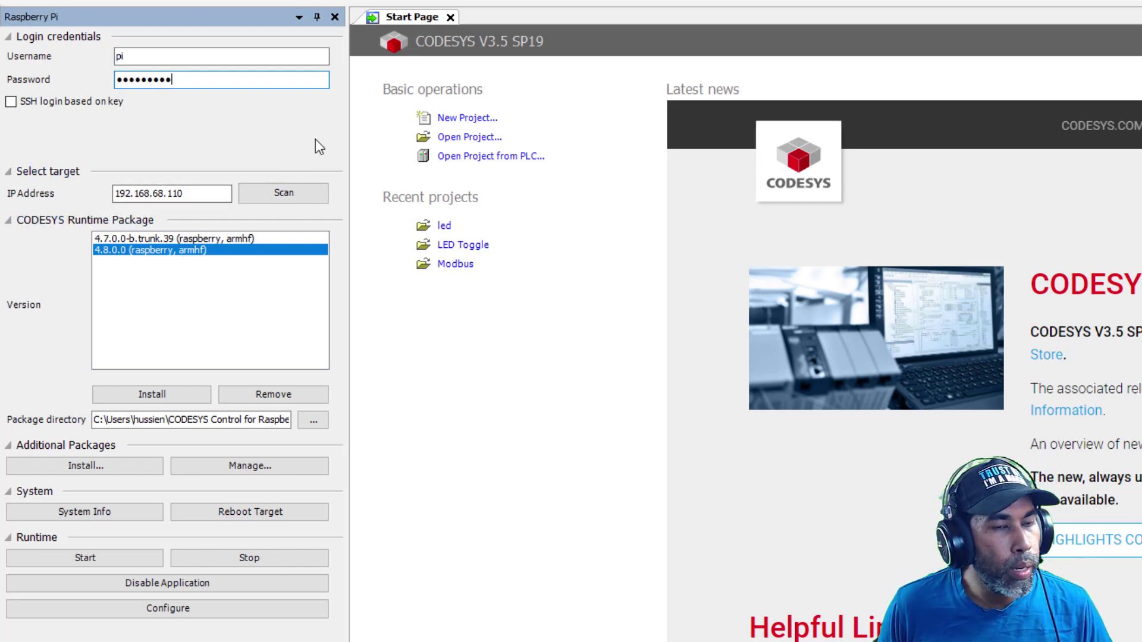
pyautogui.click(298, 194)
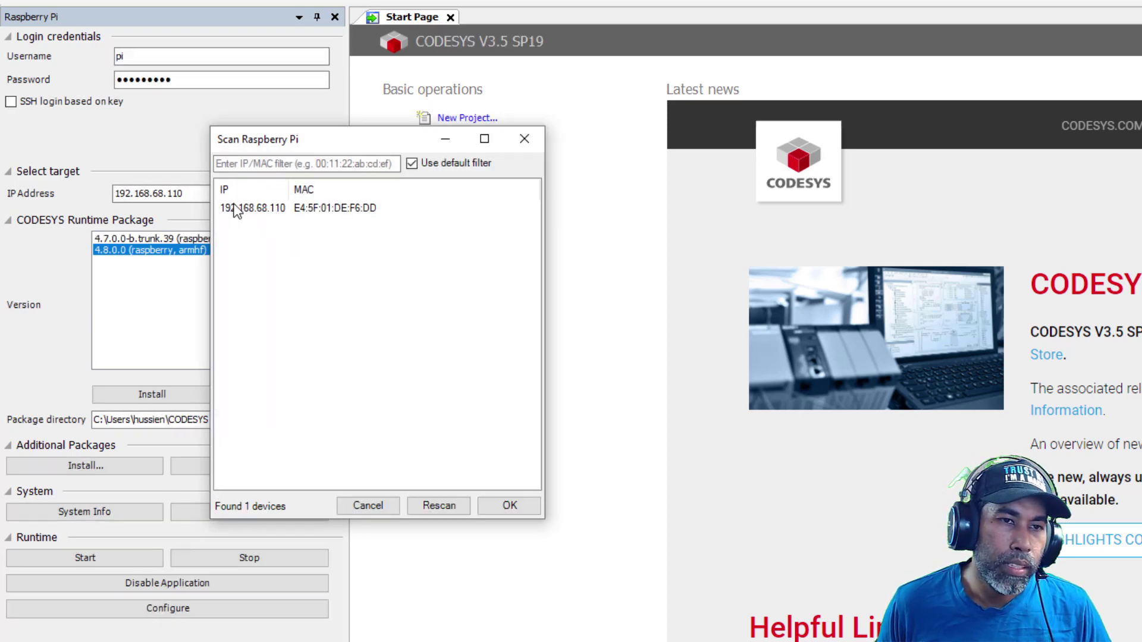
pyautogui.click(526, 513)
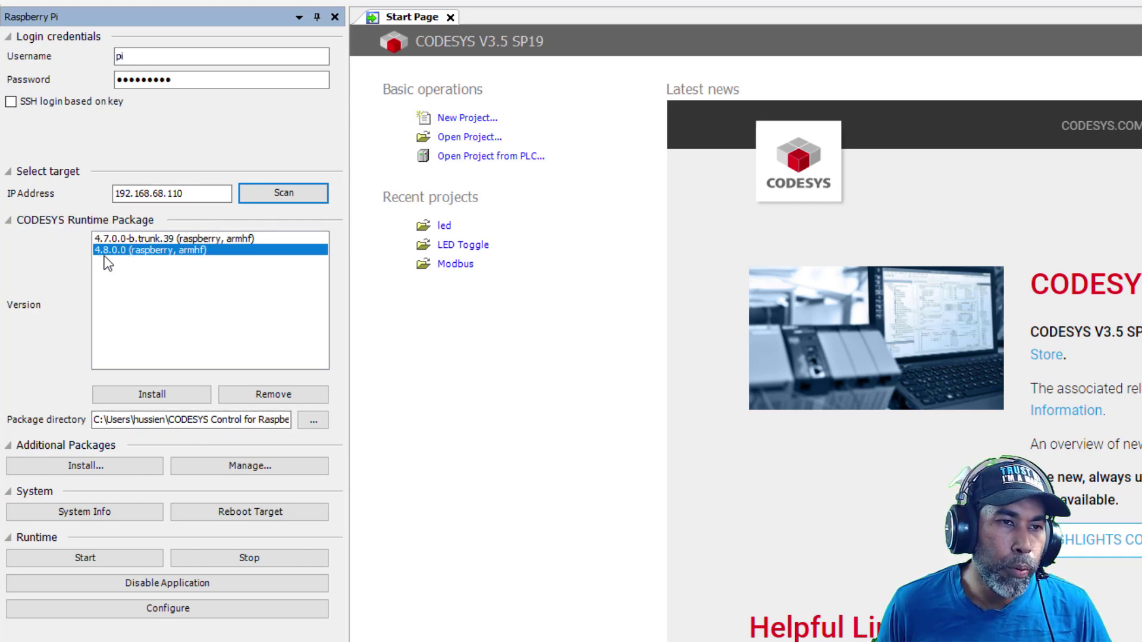
pyautogui.click(154, 400)
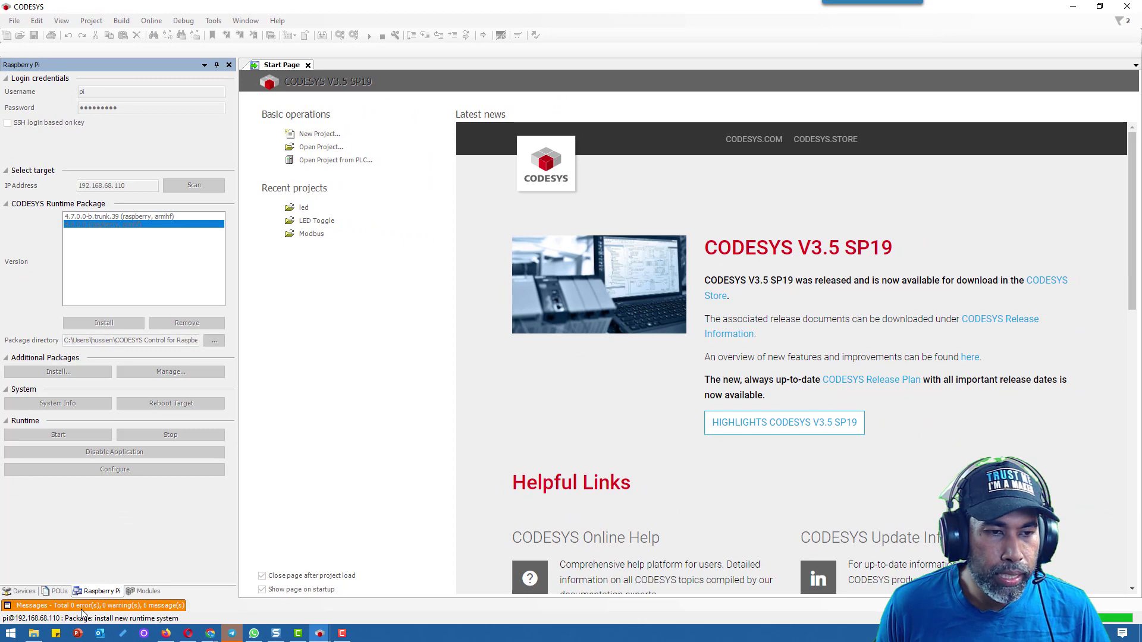
# Keep Multicore mode for the Pi runtime, start codesyscontrol, and review the start messages
pyautogui.click(82, 606)
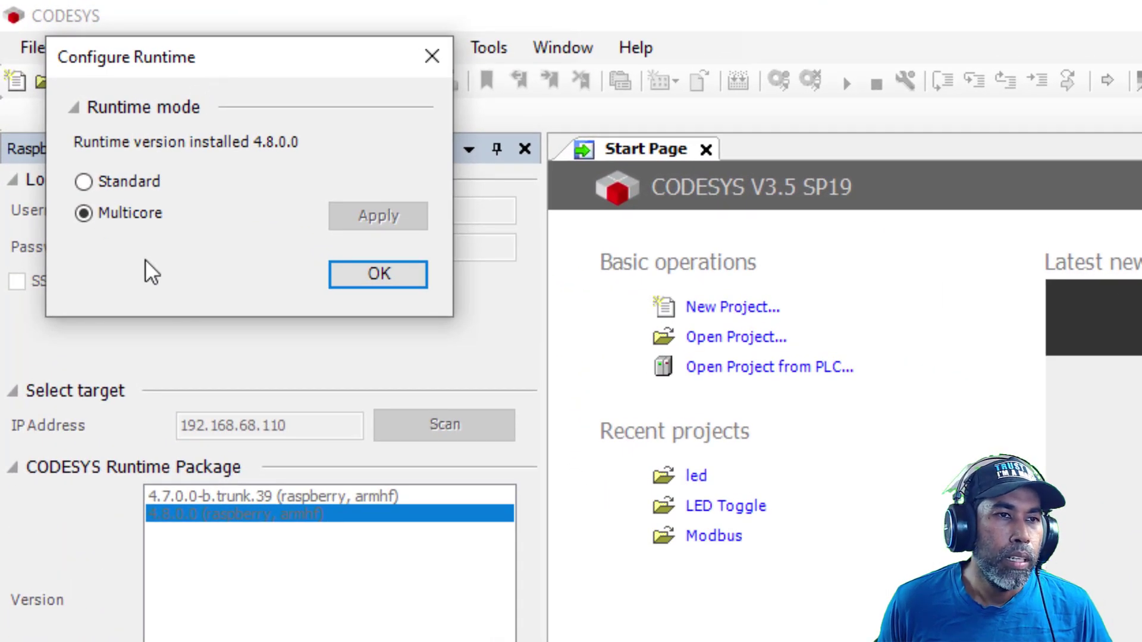
pyautogui.click(379, 274)
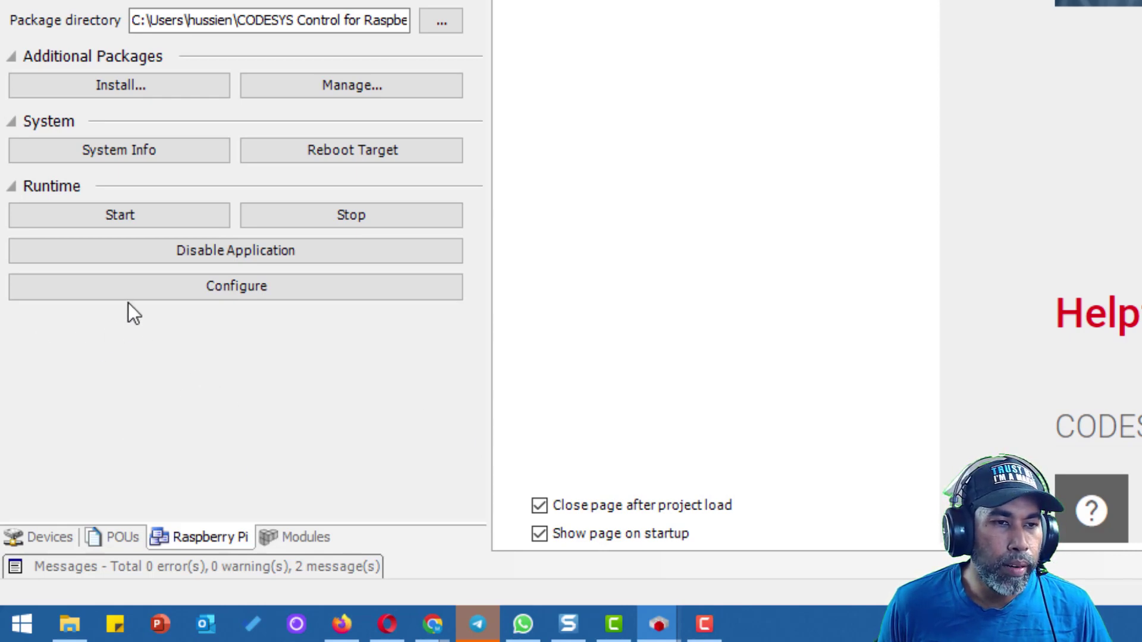
pyautogui.click(129, 225)
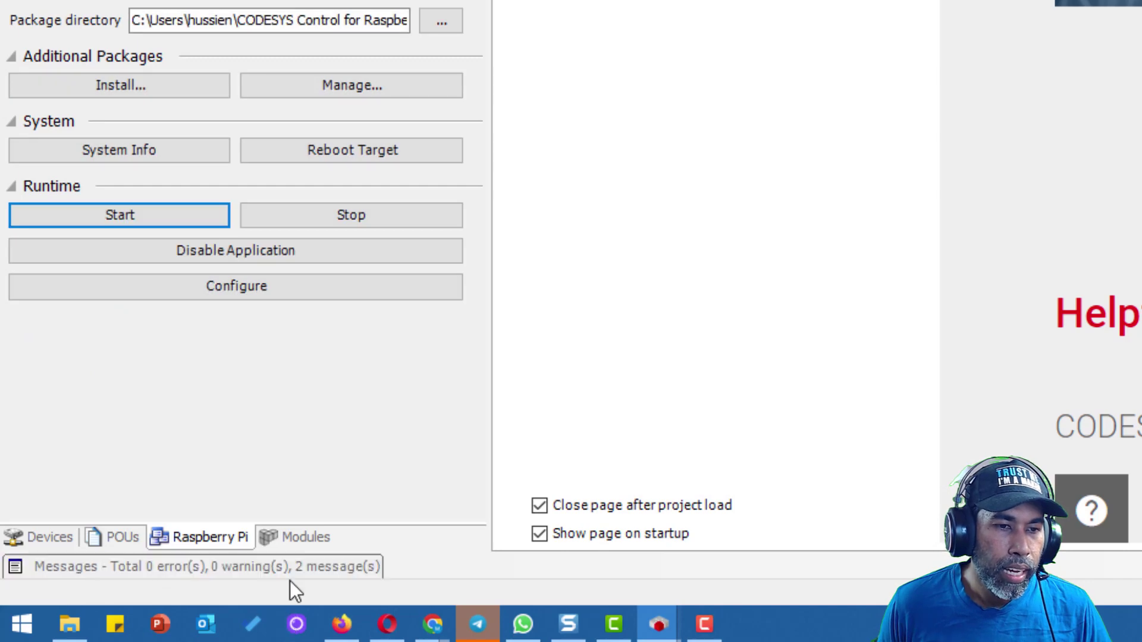
pyautogui.click(311, 566)
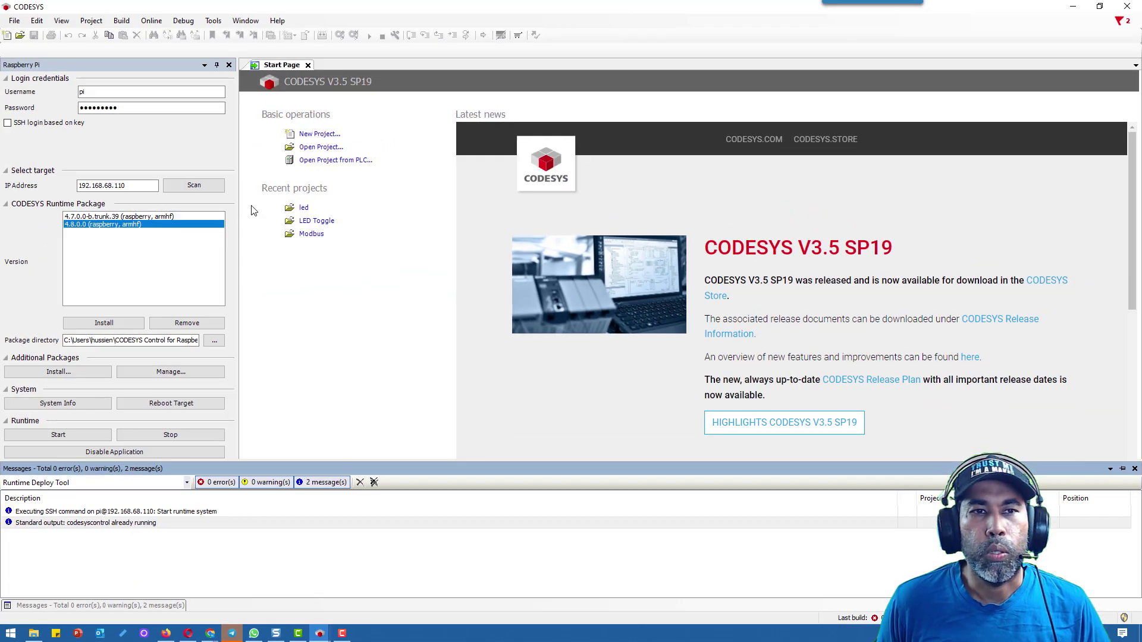
# Create a standard project named LED, overwriting the existing LED project
pyautogui.click(350, 393)
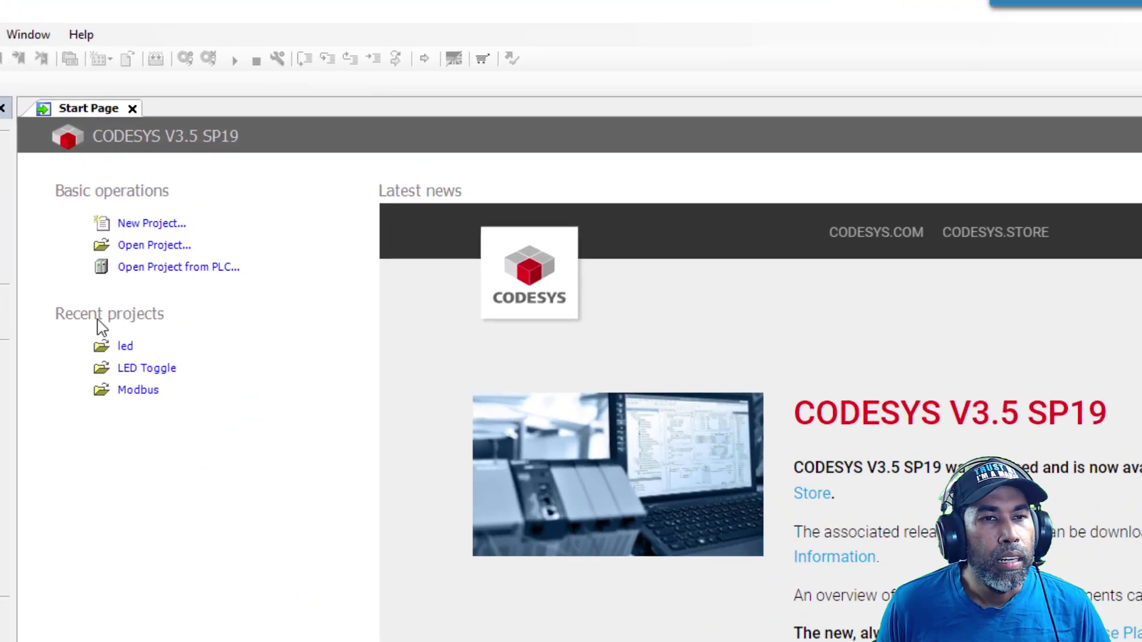
pyautogui.click(118, 243)
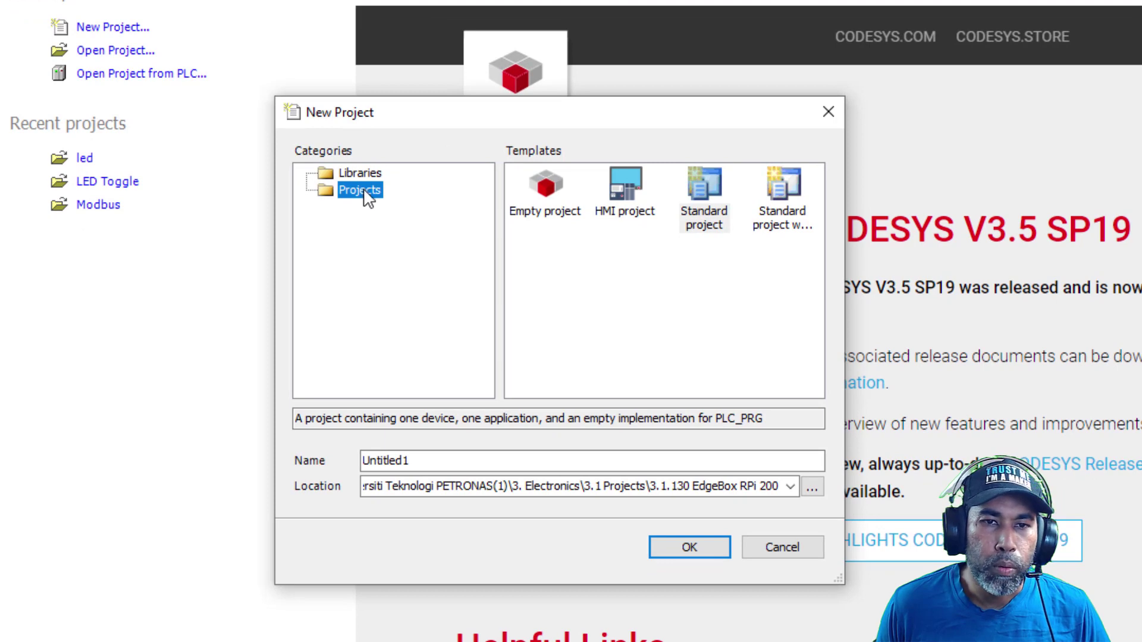
pyautogui.click(712, 215)
pyautogui.click(438, 461)
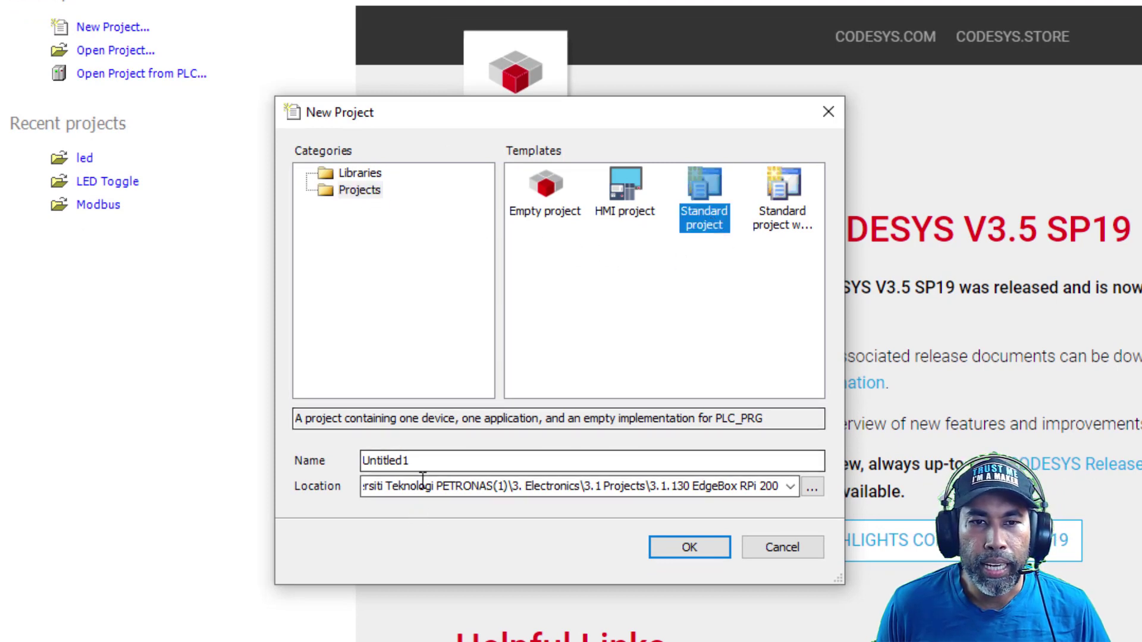
pyautogui.doubleClick(437, 461)
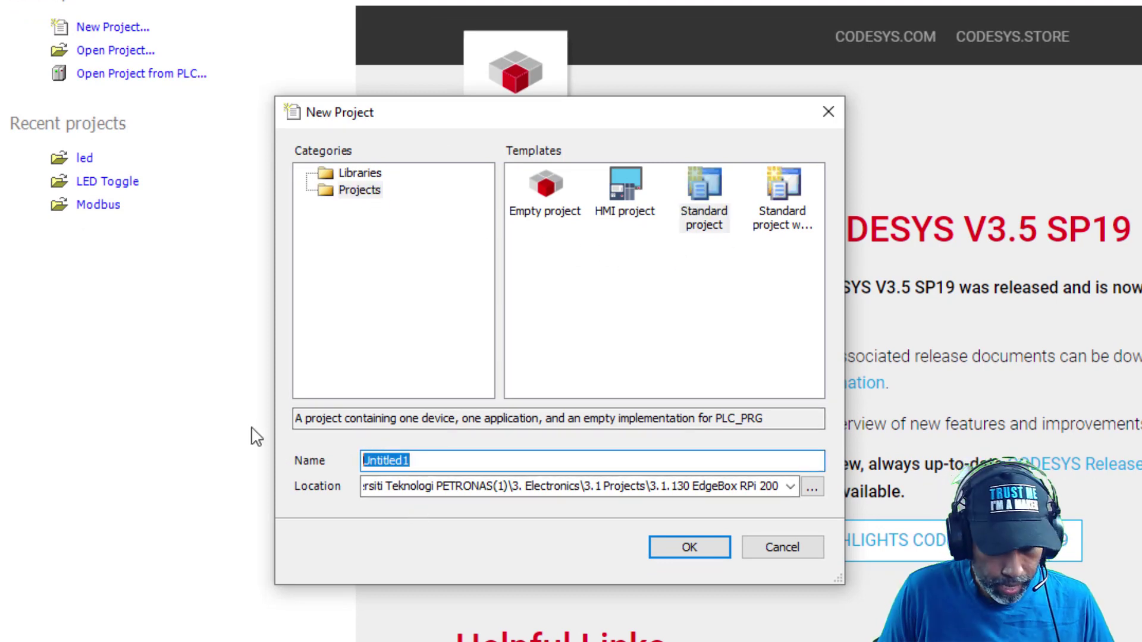
pyautogui.write('LED')
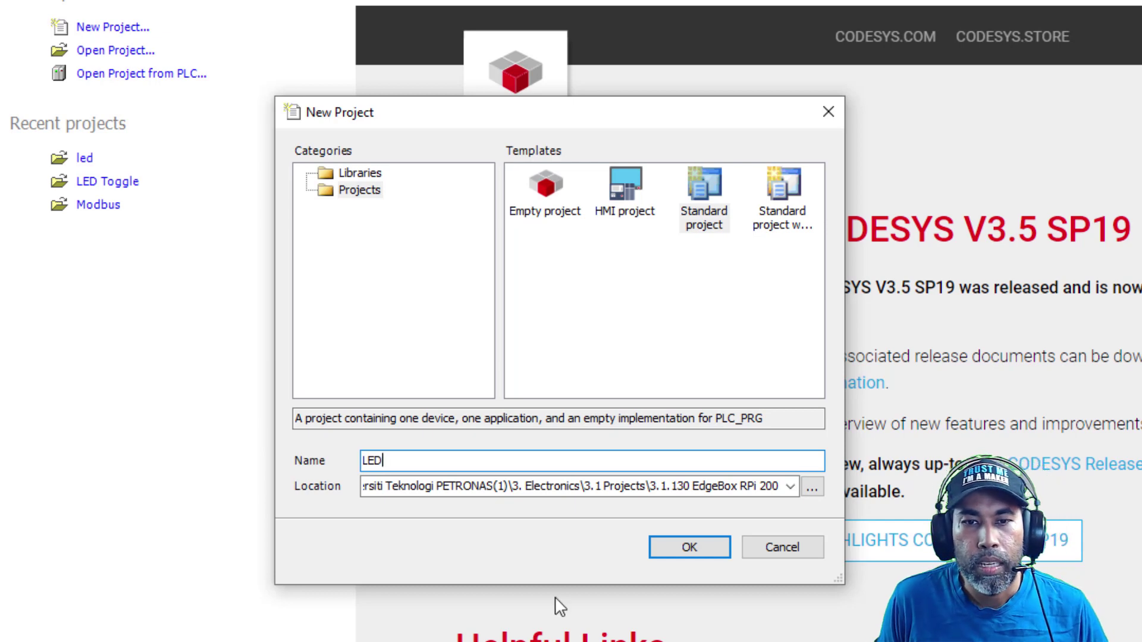
pyautogui.click(688, 546)
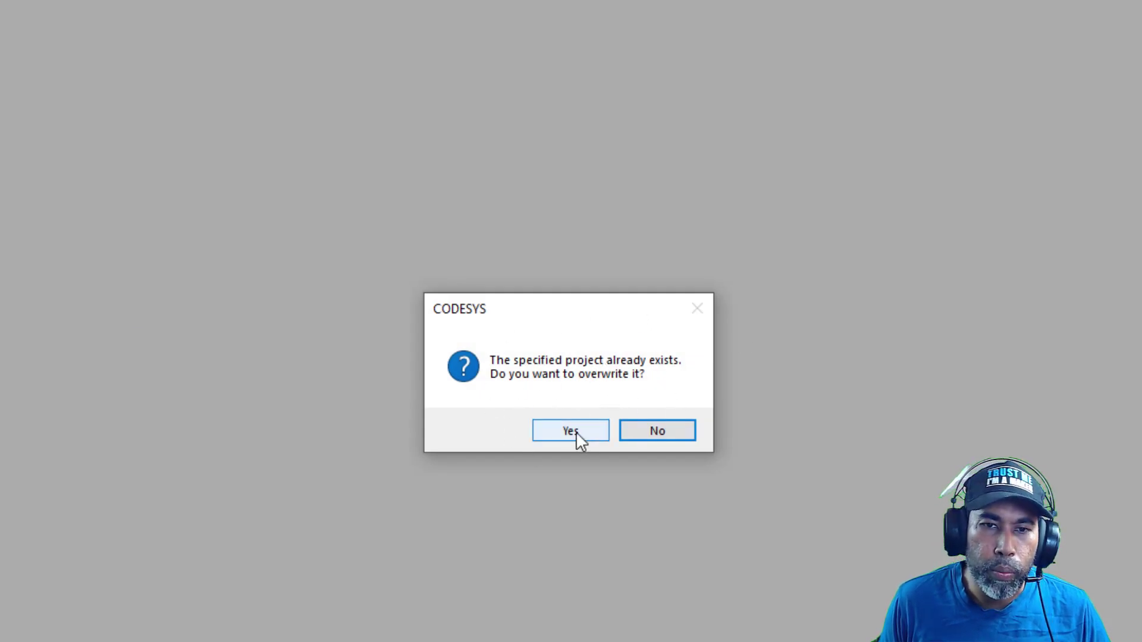
pyautogui.click(562, 435)
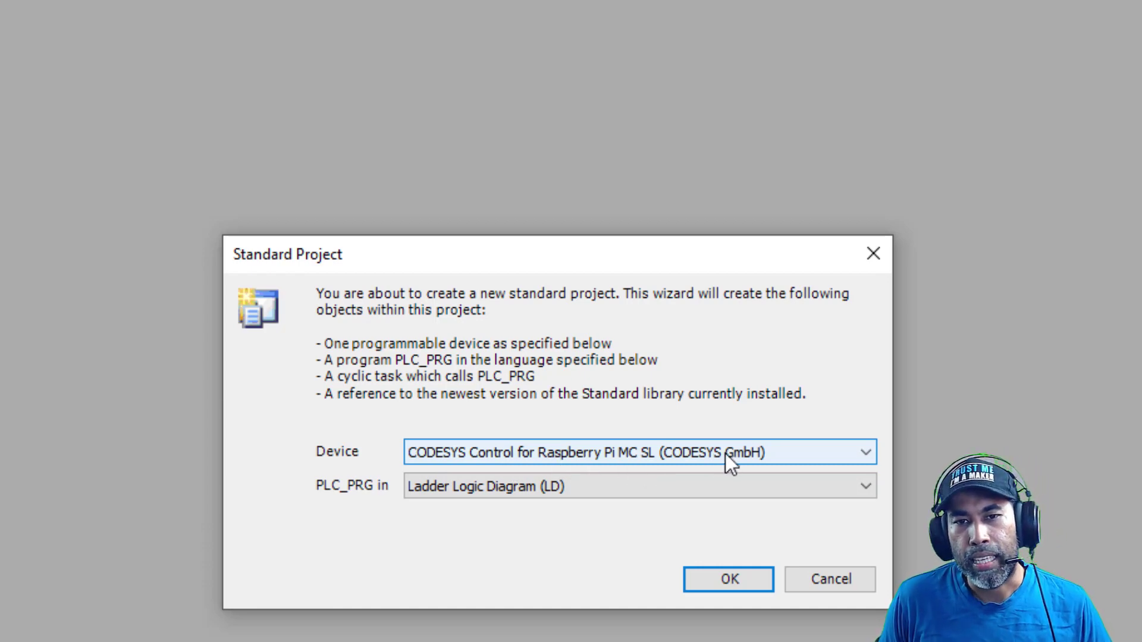
# Keep Raspberry Pi MC SL as device and Ladder Logic Diagram (LD) for PLC_PRG
pyautogui.click(763, 451)
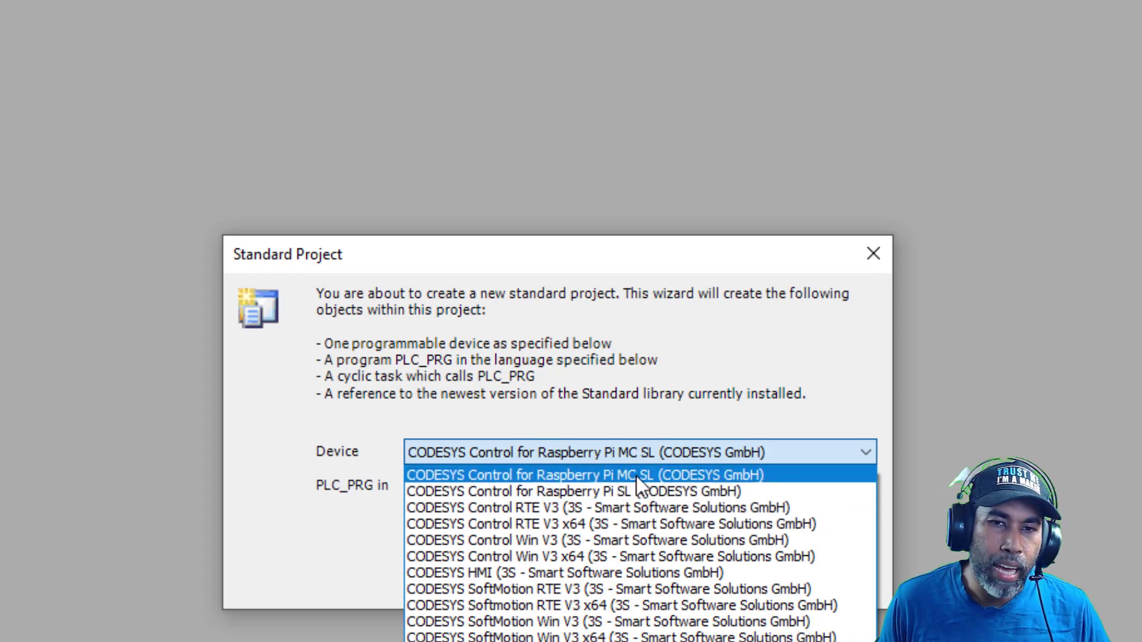
pyautogui.click(667, 471)
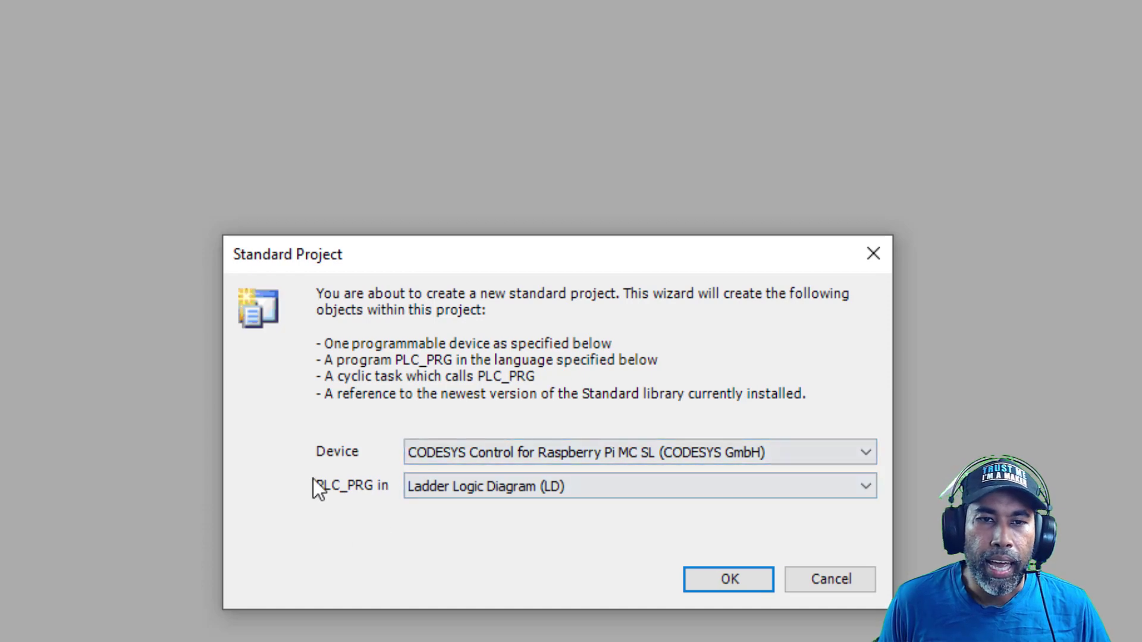
pyautogui.click(609, 488)
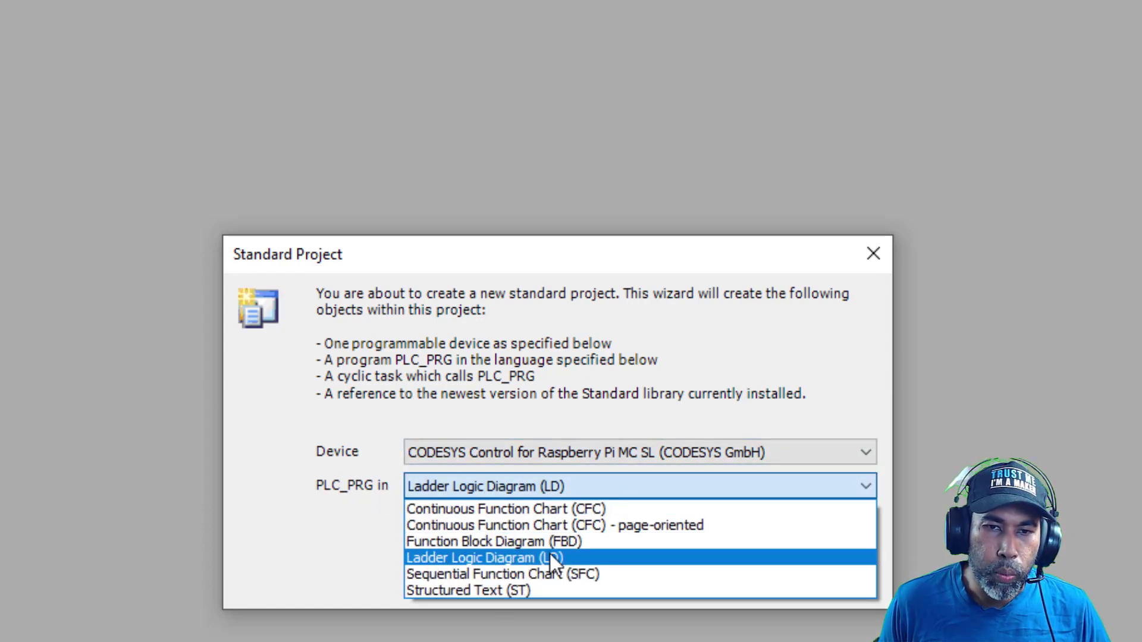
pyautogui.click(608, 558)
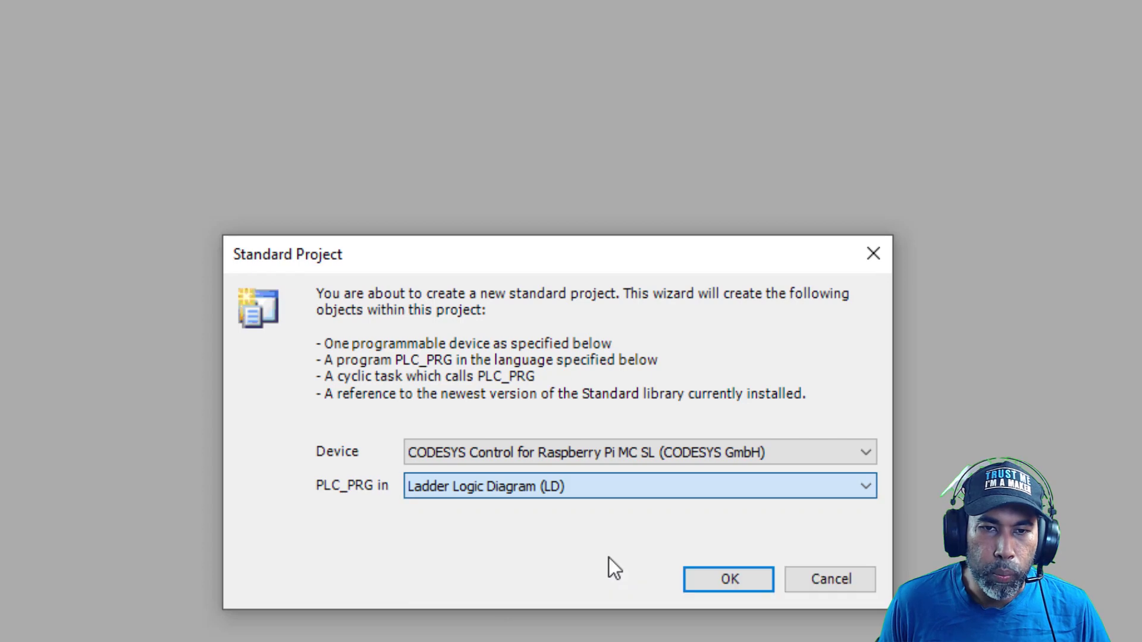
pyautogui.click(725, 580)
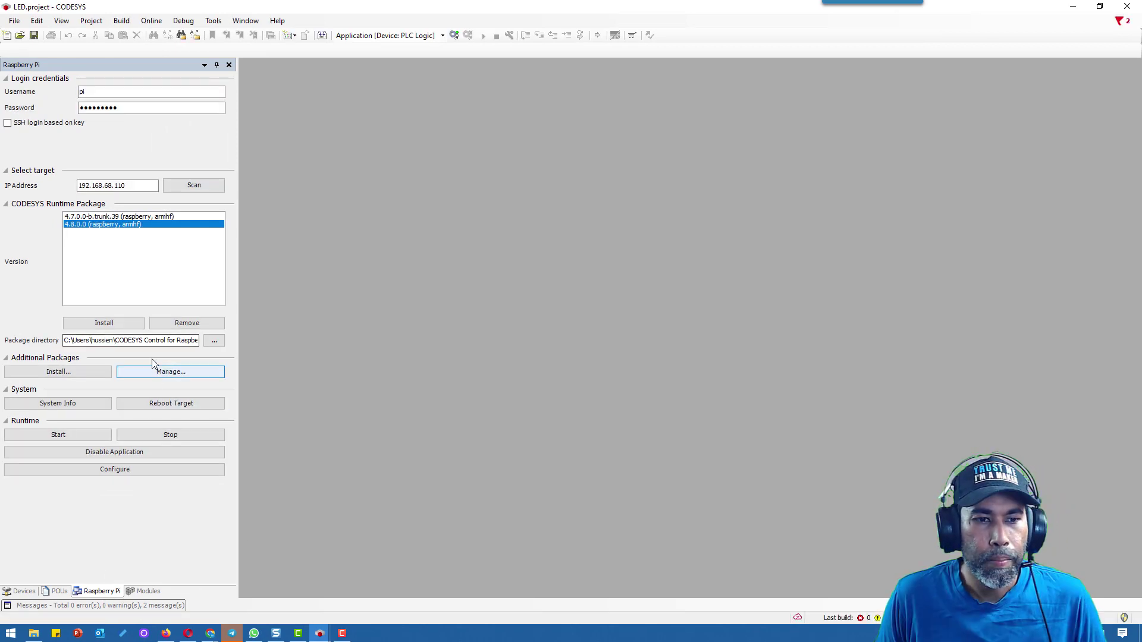
# In the Devices tree, open Add Device for the Raspberry Pi MC SL device
pyautogui.click(24, 592)
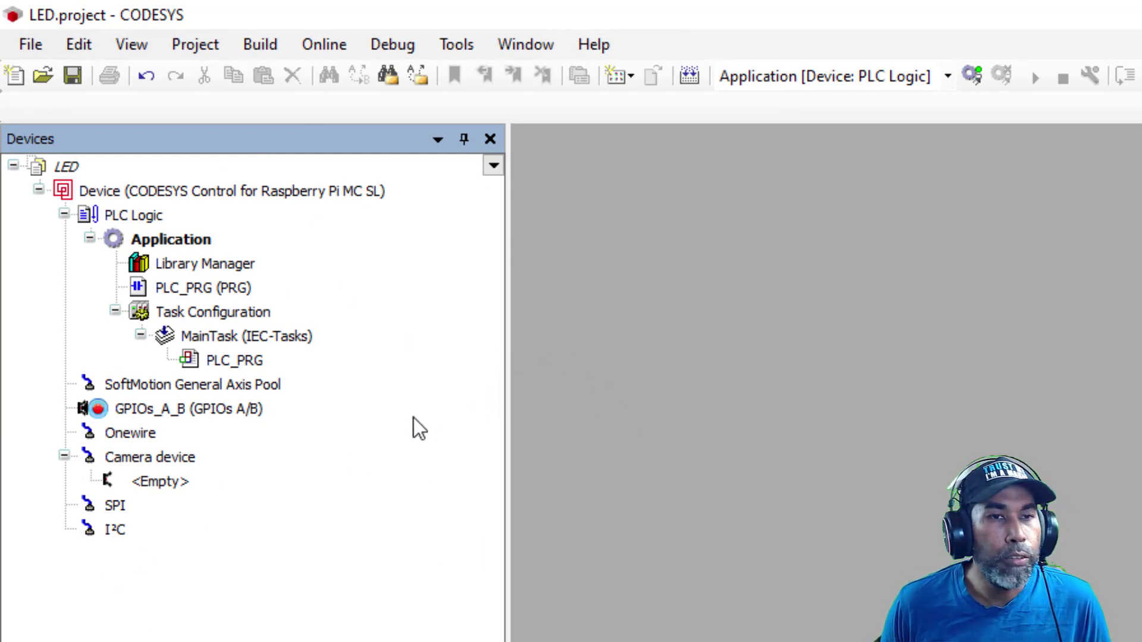
pyautogui.click(981, 132)
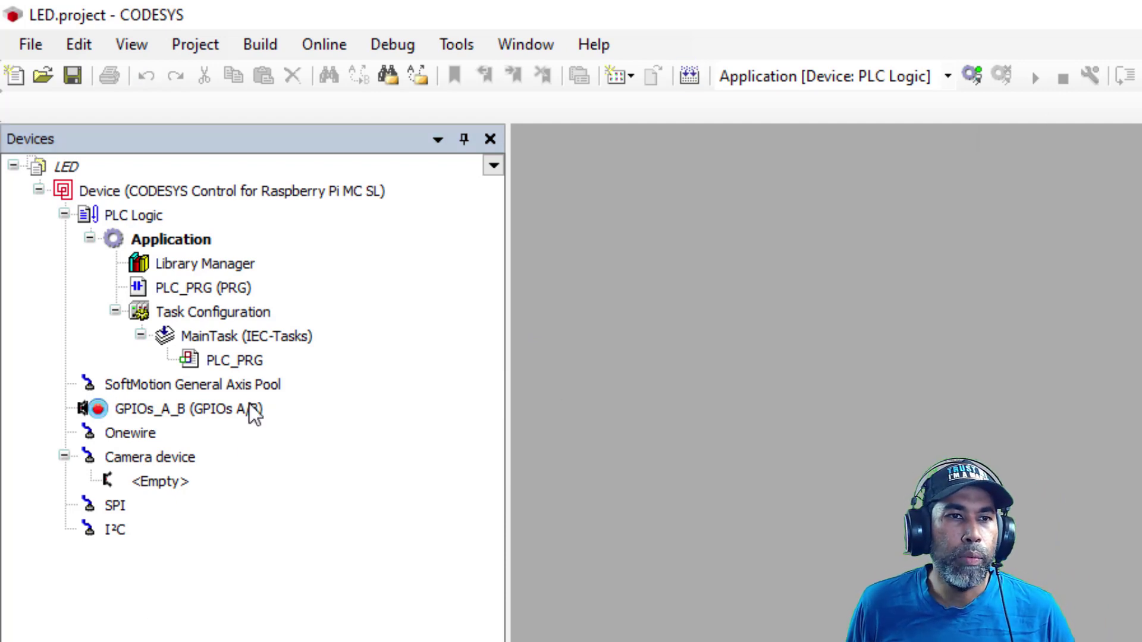
pyautogui.rightClick(225, 194)
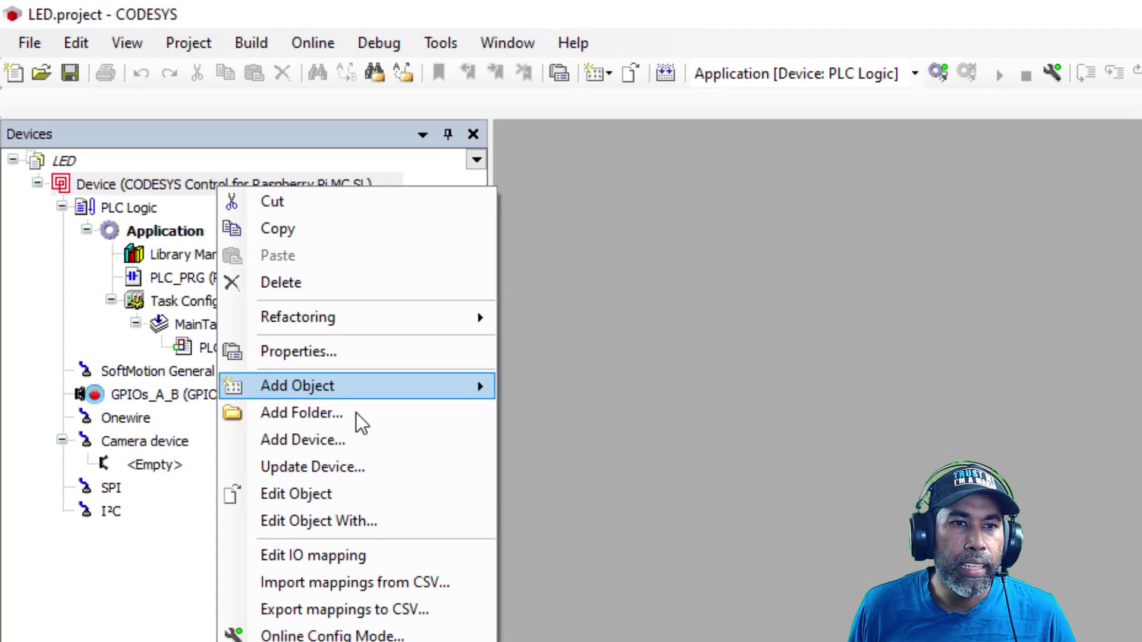
pyautogui.click(364, 455)
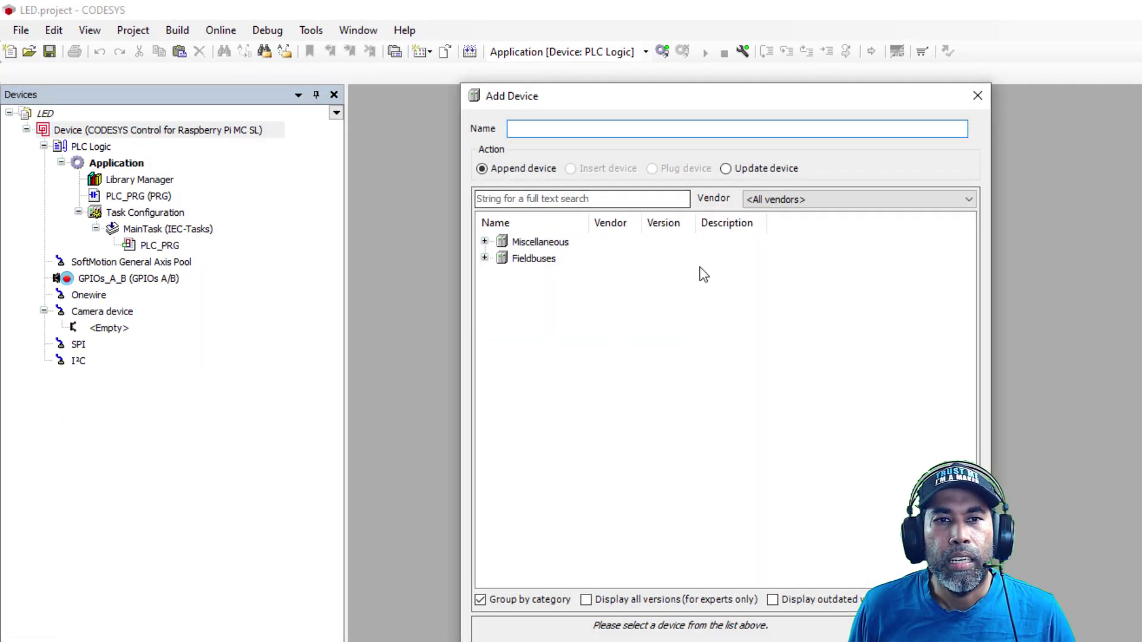
# Add the GPIO device from the Miscellaneous category
pyautogui.click(485, 241)
pyautogui.click(553, 261)
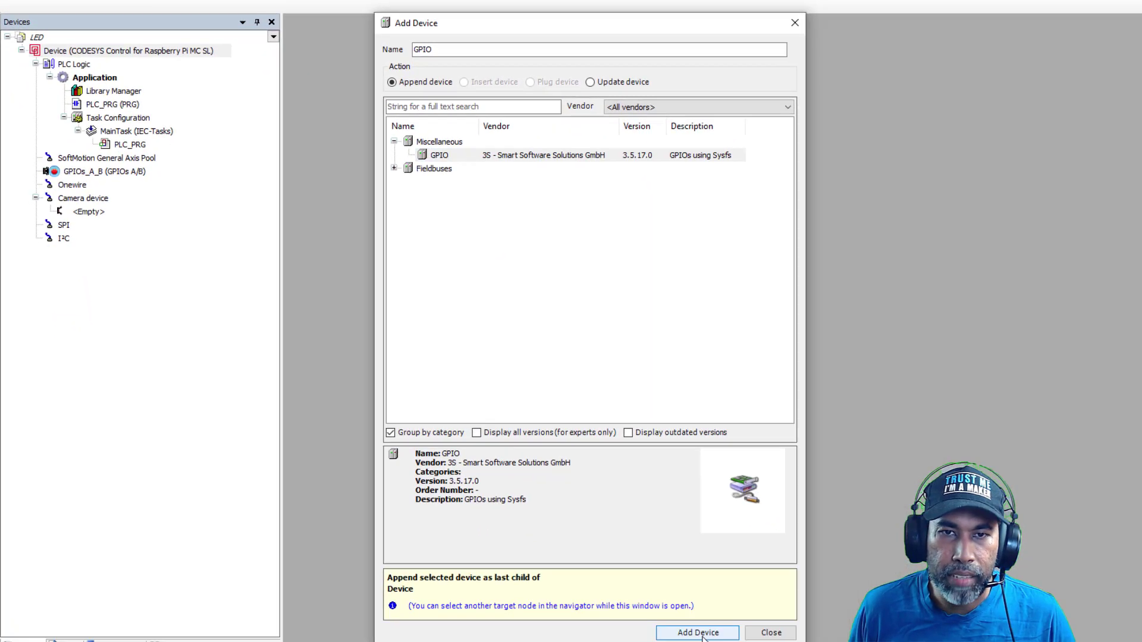
pyautogui.click(690, 620)
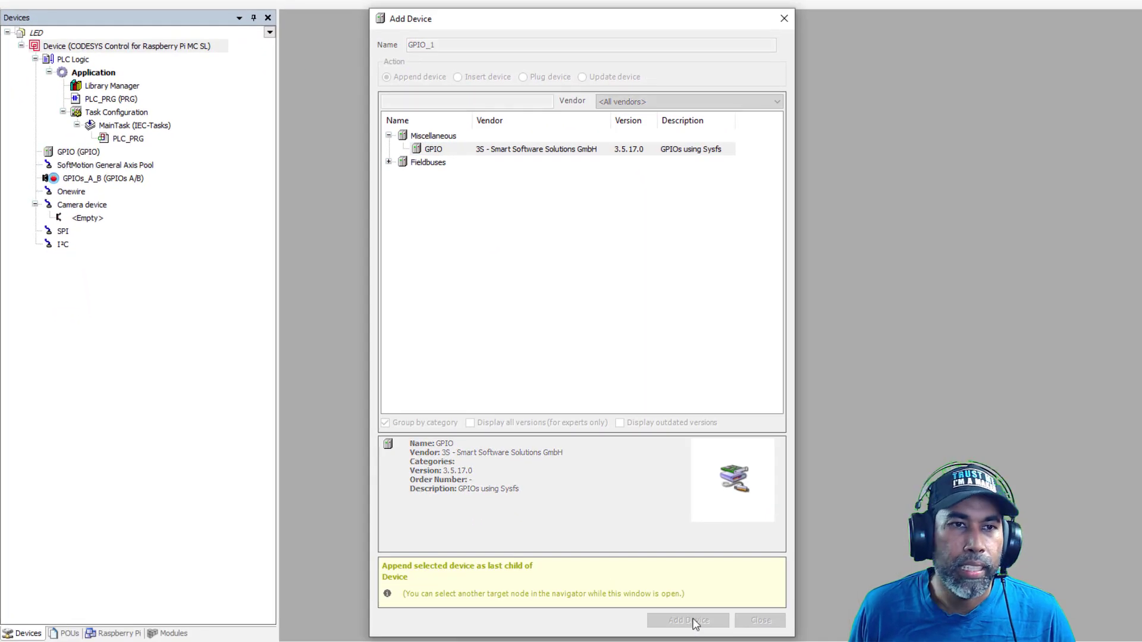
# Add a GPIOs 1 bit device under the GPIO node and close the dialog
pyautogui.rightClick(76, 155)
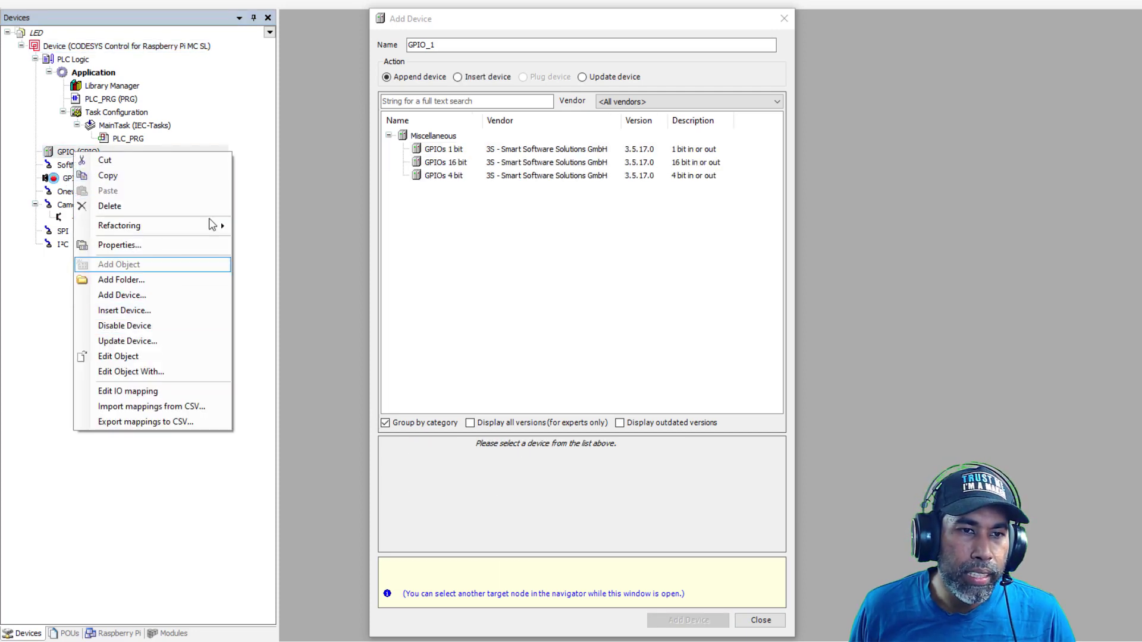
pyautogui.click(476, 21)
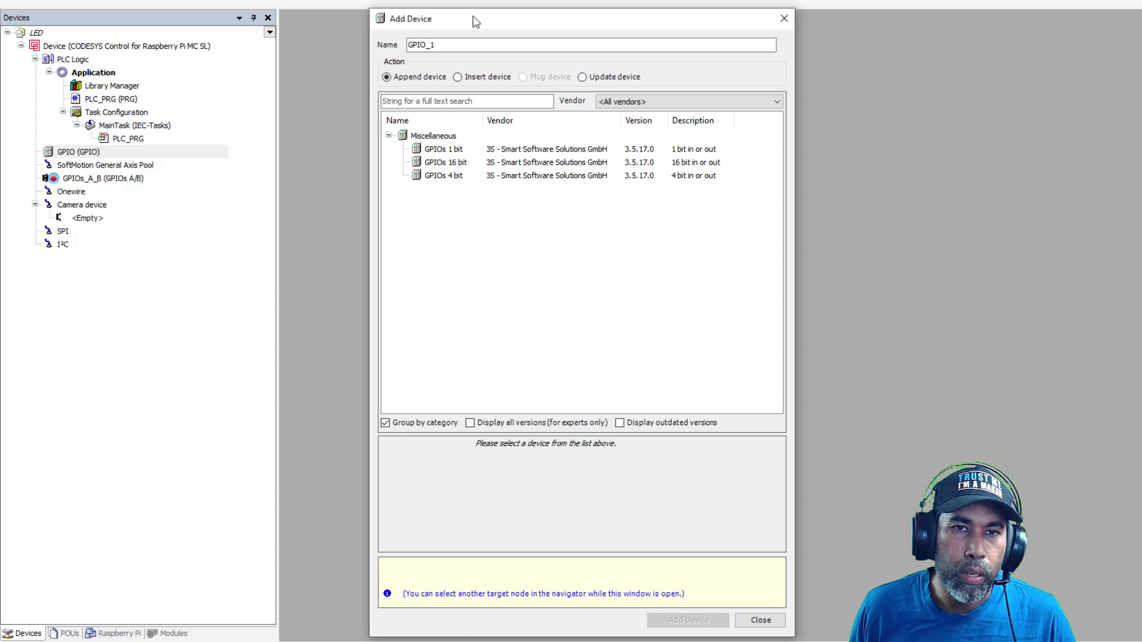
pyautogui.click(84, 154)
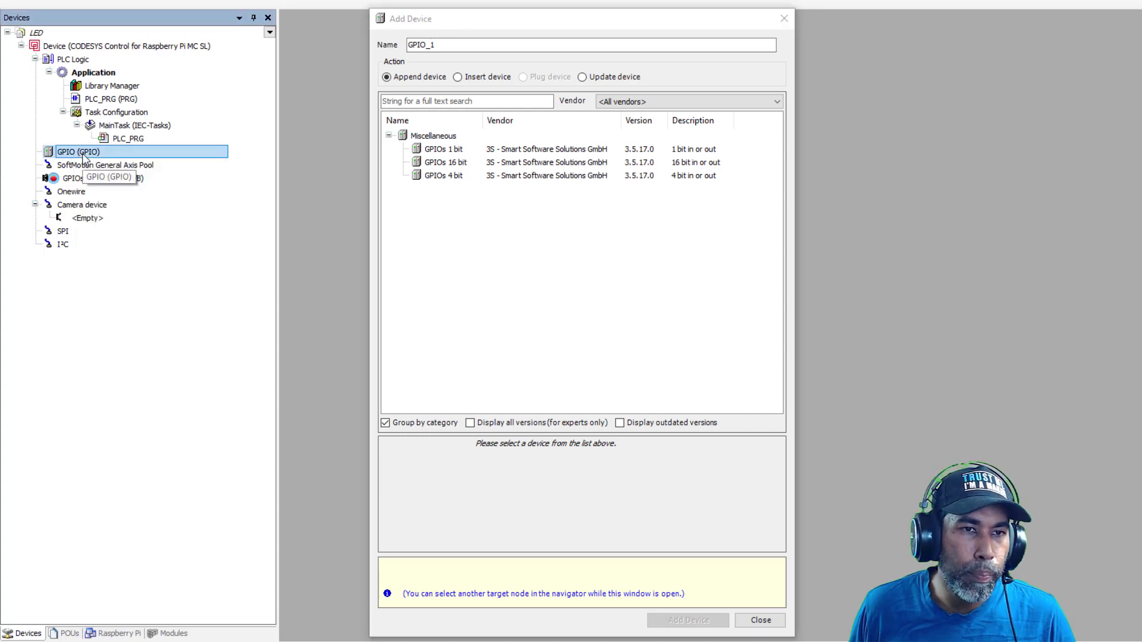
pyautogui.click(449, 153)
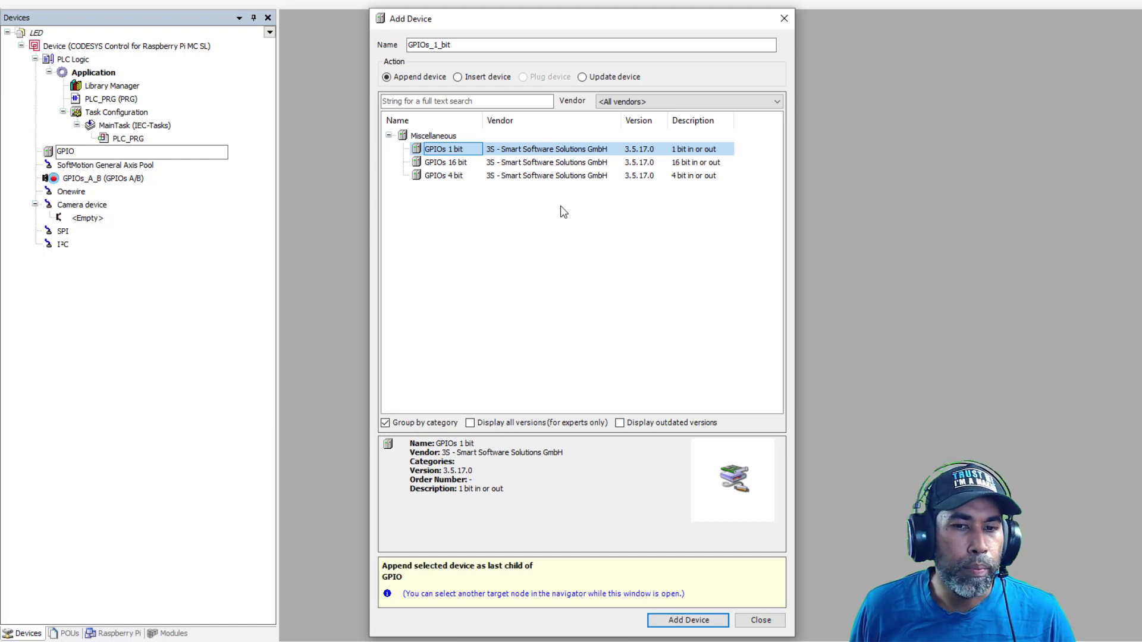
pyautogui.click(686, 621)
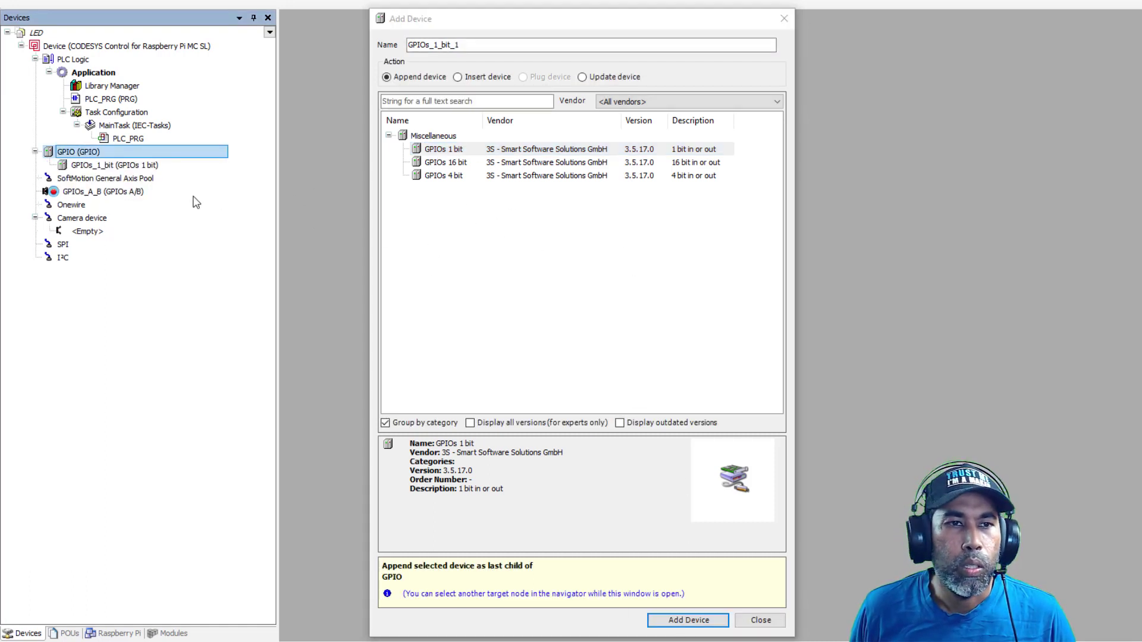
pyautogui.click(764, 622)
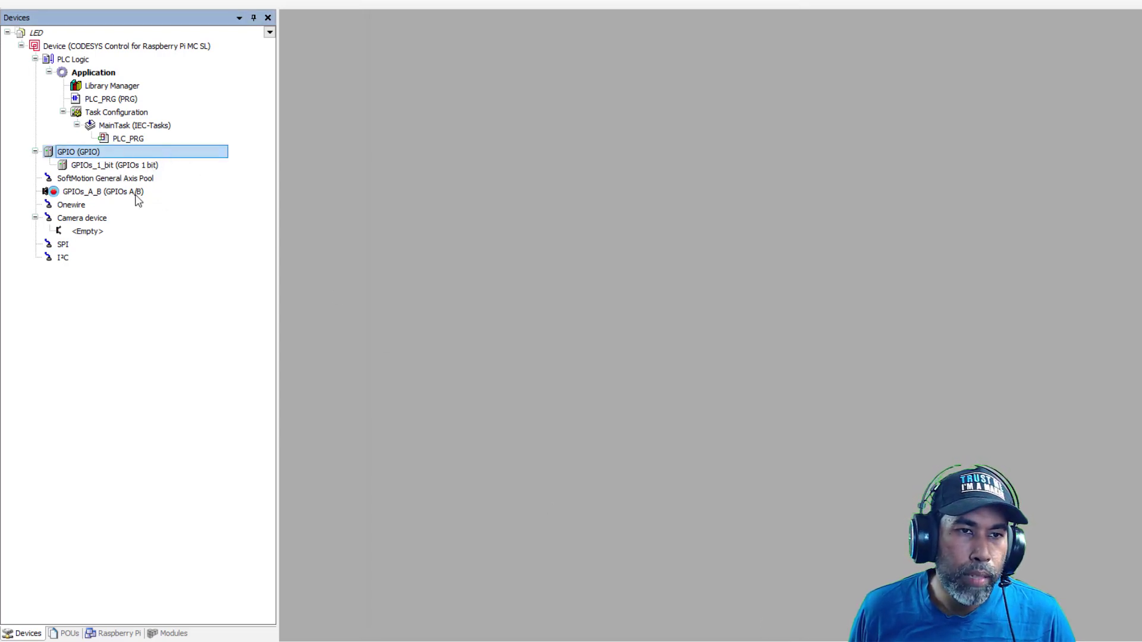
# Delete the GPIOs_A_B (GPIOs A/B) device, then select GPIOs_1_bit
pyautogui.click(85, 195)
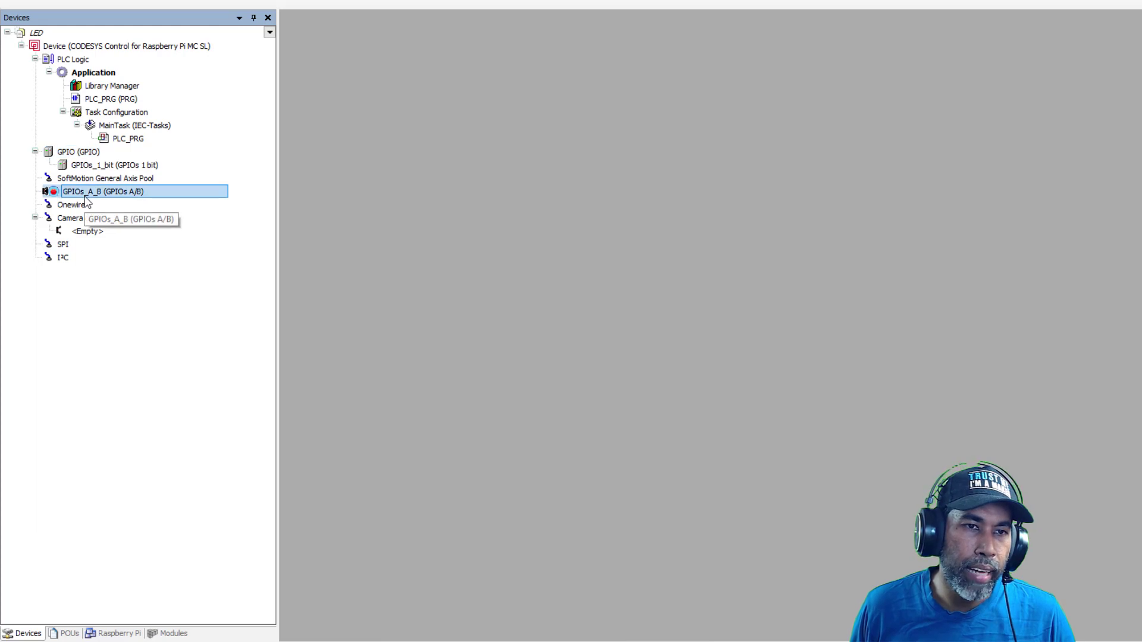
pyautogui.rightClick(84, 196)
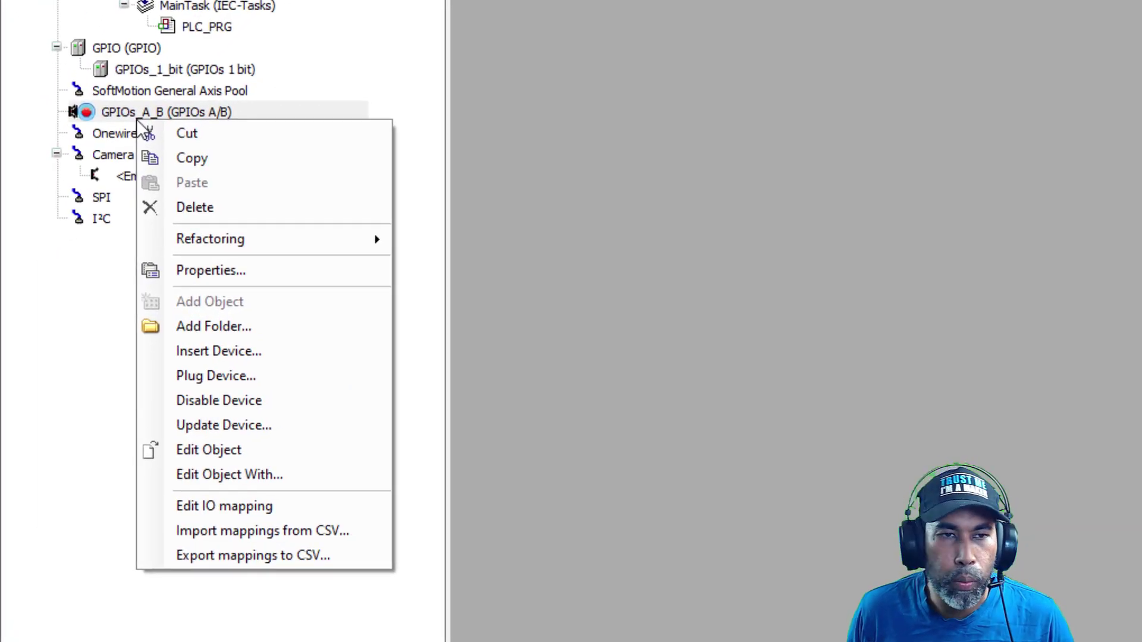
pyautogui.click(262, 211)
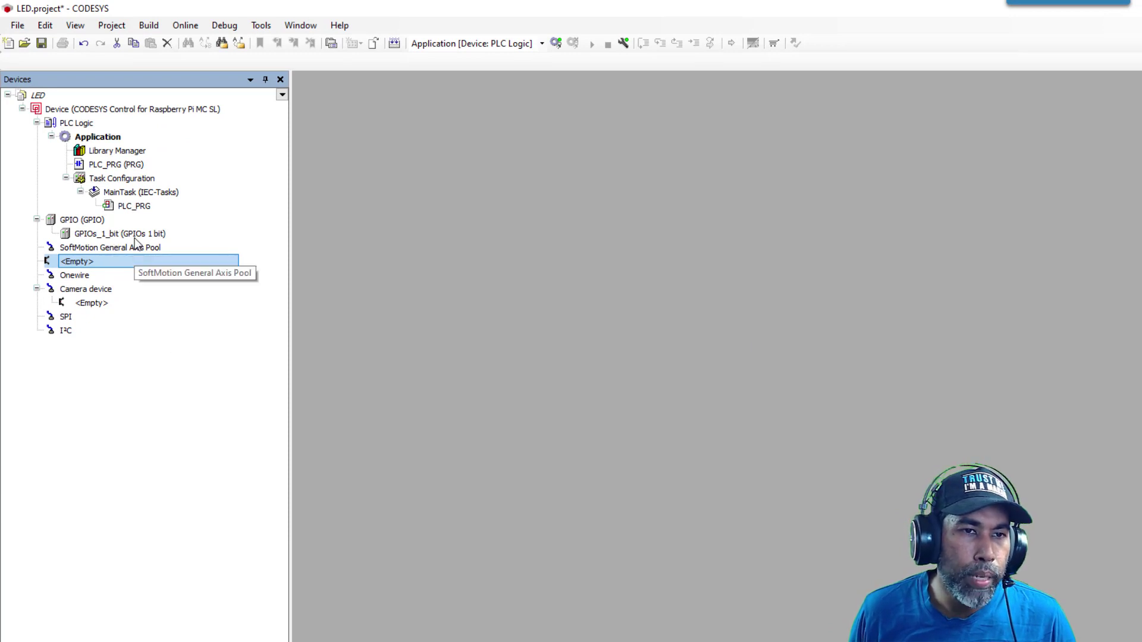
pyautogui.click(133, 236)
# In GPIOs_1_bit parameters, set Bit 1 Direction to Output and GPIO pin number to 21
pyautogui.doubleClick(134, 237)
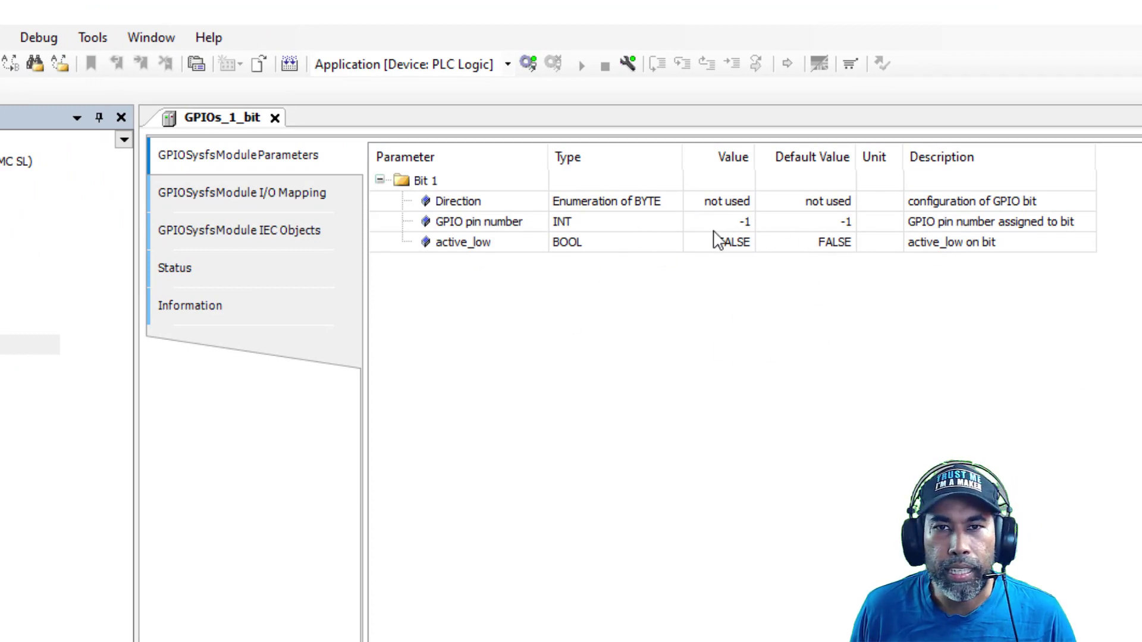
pyautogui.click(740, 205)
pyautogui.click(744, 203)
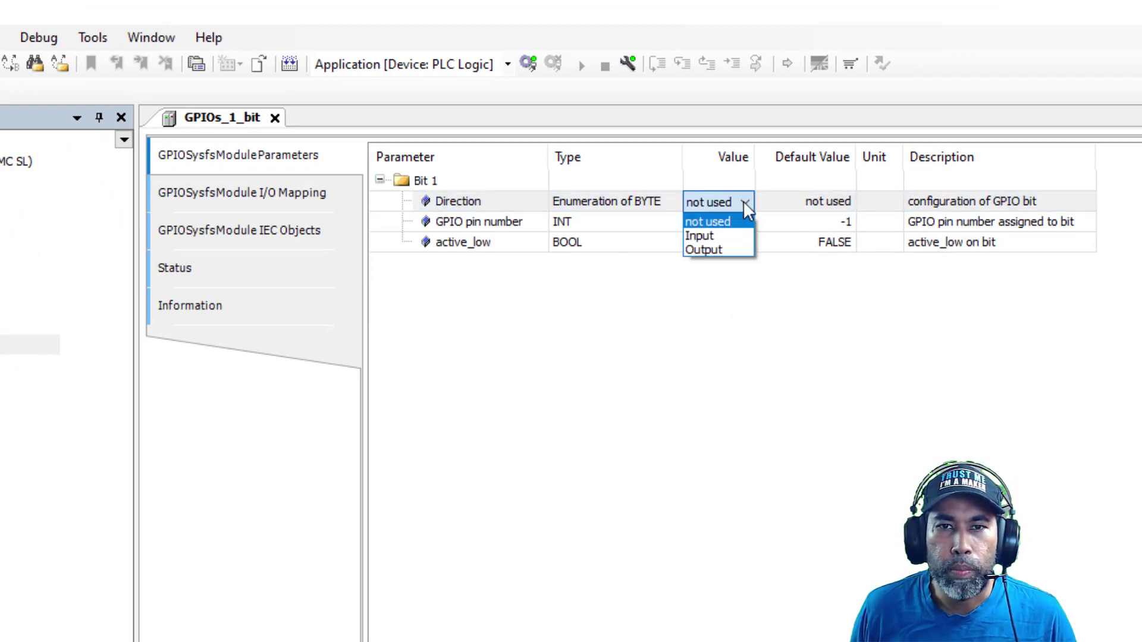
pyautogui.click(718, 252)
pyautogui.click(750, 223)
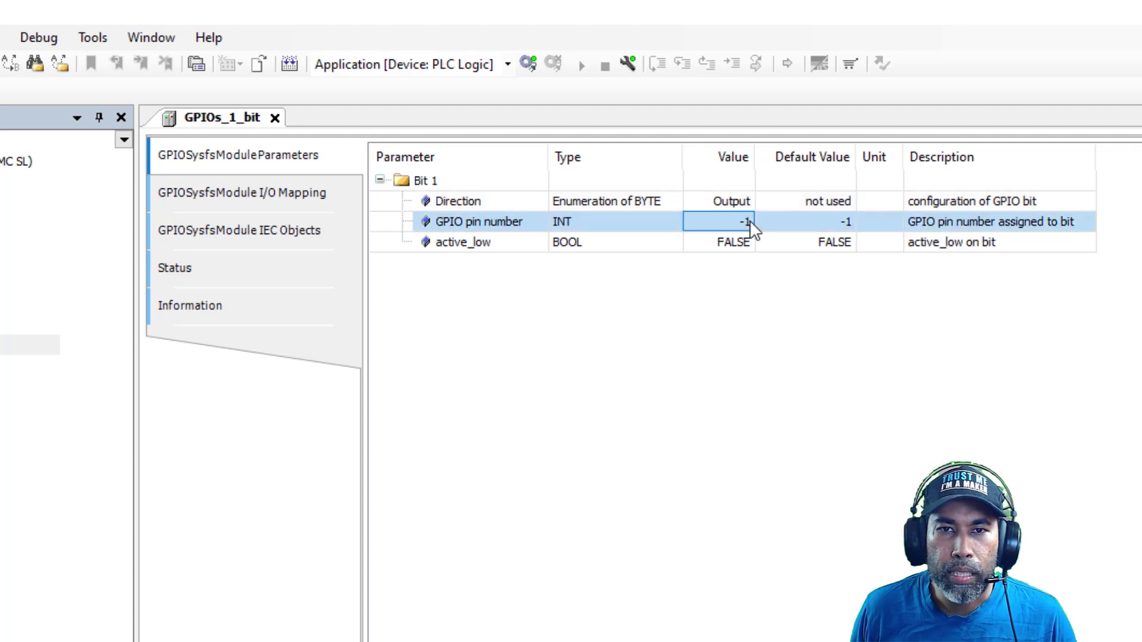
pyautogui.click(749, 221)
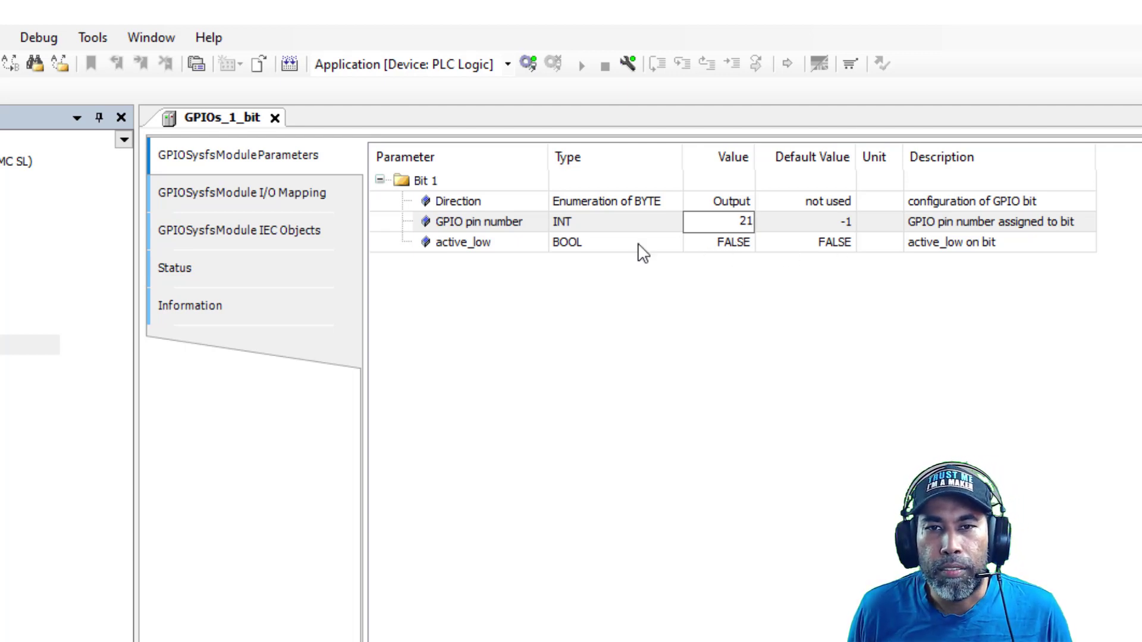
pyautogui.click(709, 314)
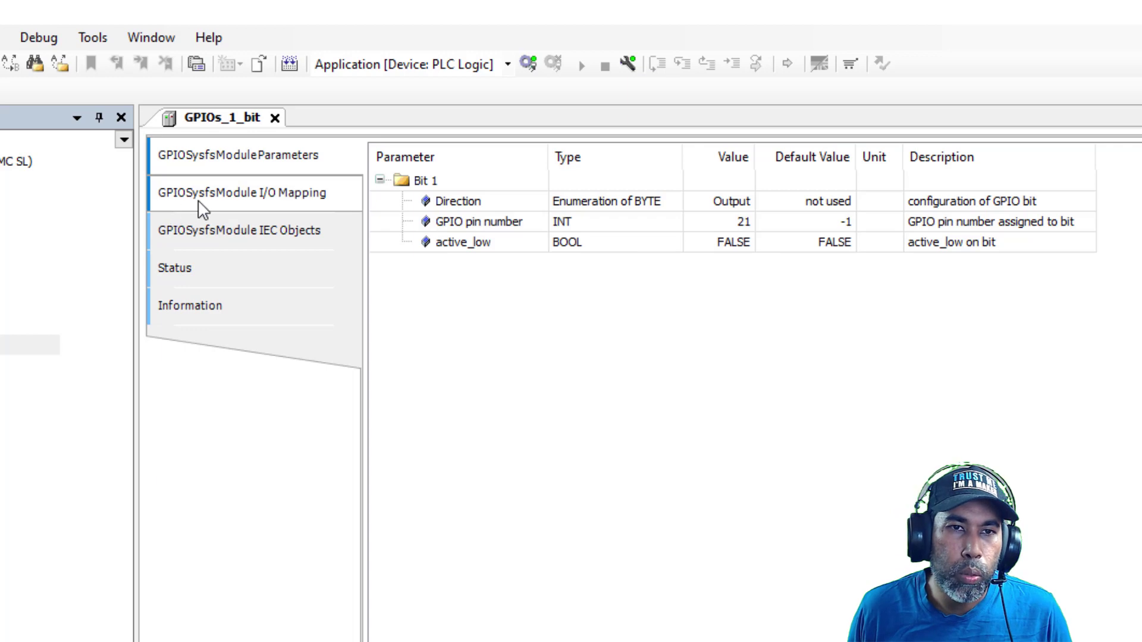
# In the GPIOSysfsModule I/O Mapping, assign LED_input to the in channel and LED_output to the out channel
pyautogui.click(291, 201)
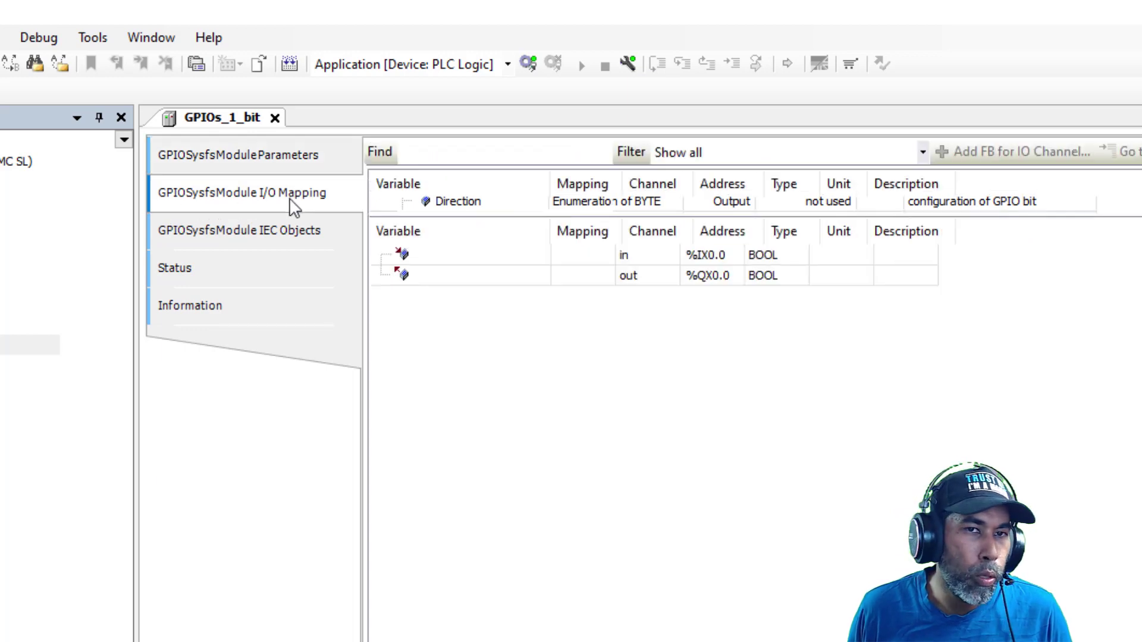
pyautogui.doubleClick(471, 209)
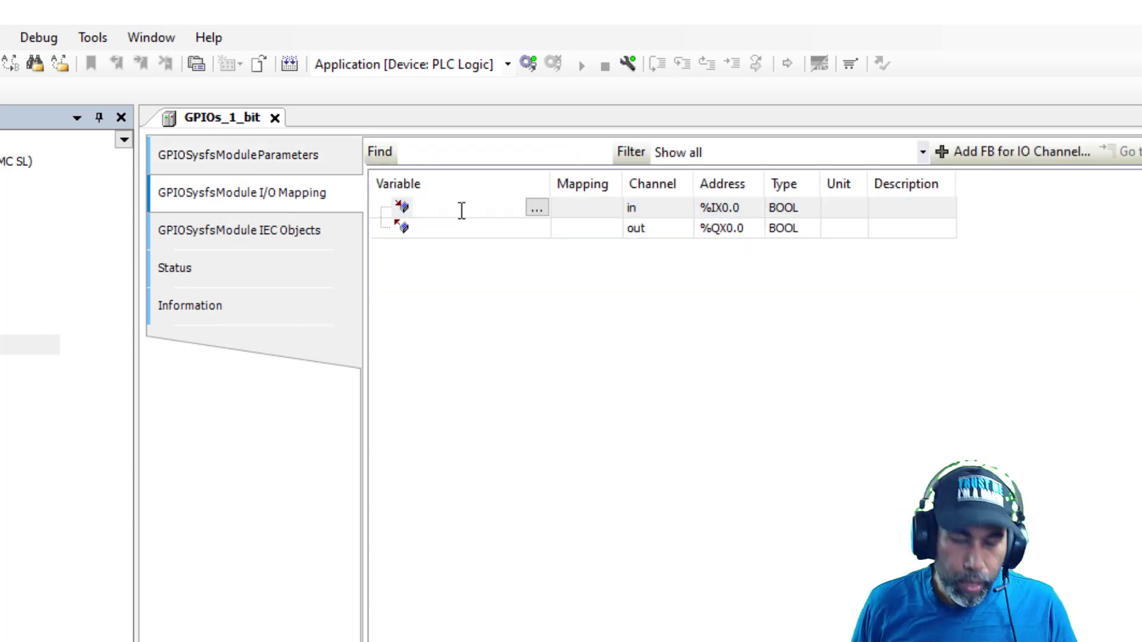
pyautogui.write('LED_input')
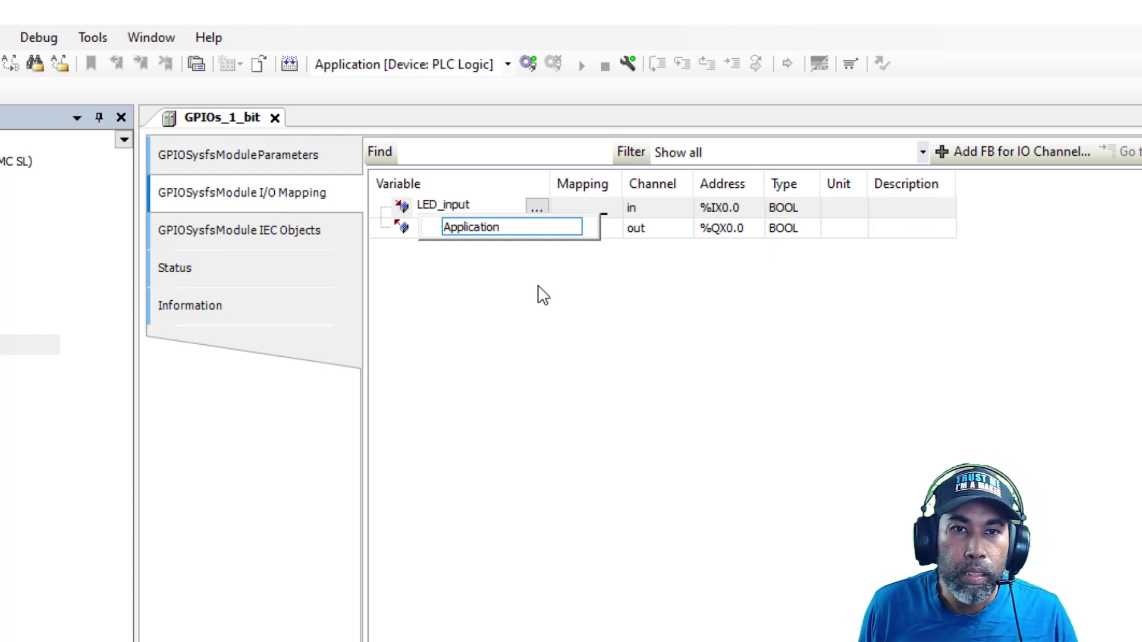
pyautogui.press('Return')
pyautogui.doubleClick(458, 229)
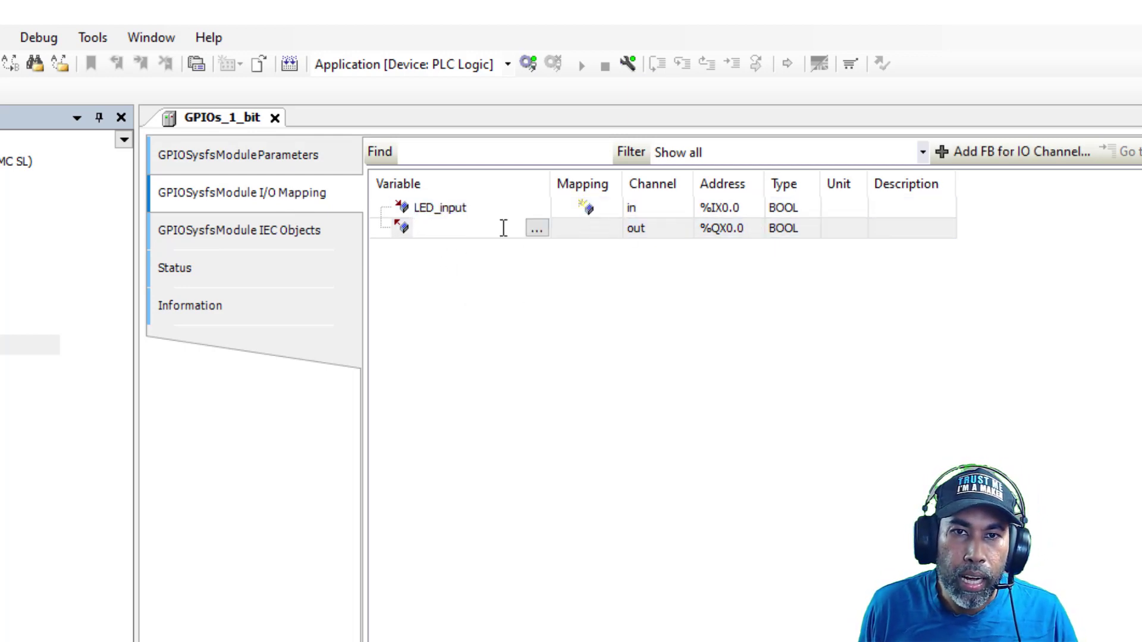
pyautogui.write('LED_outp')
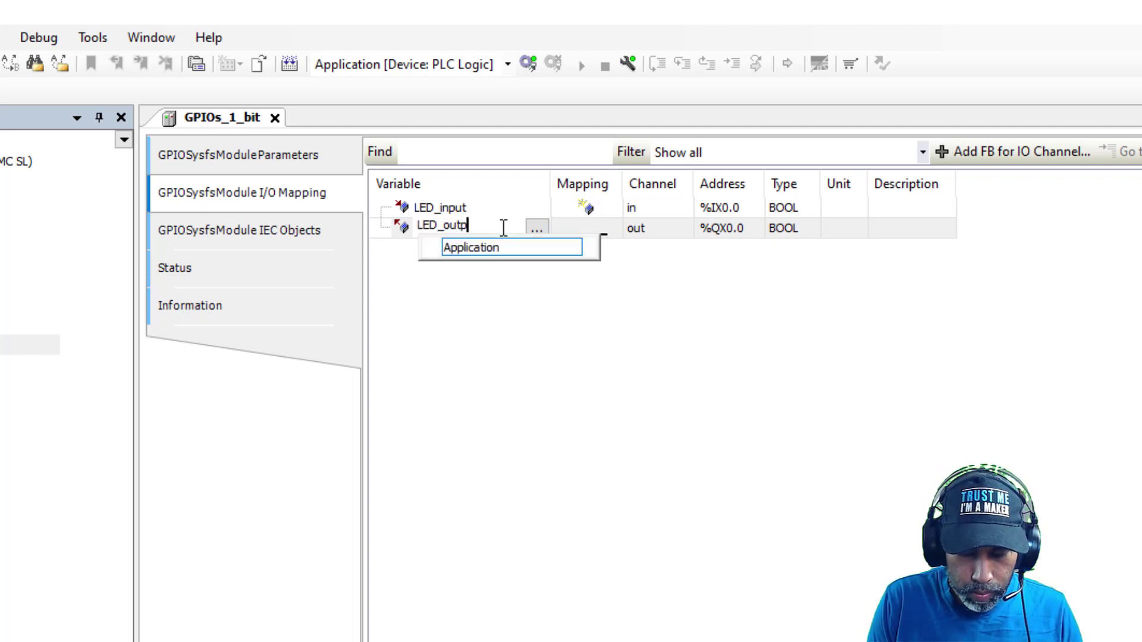
pyautogui.write('ut')
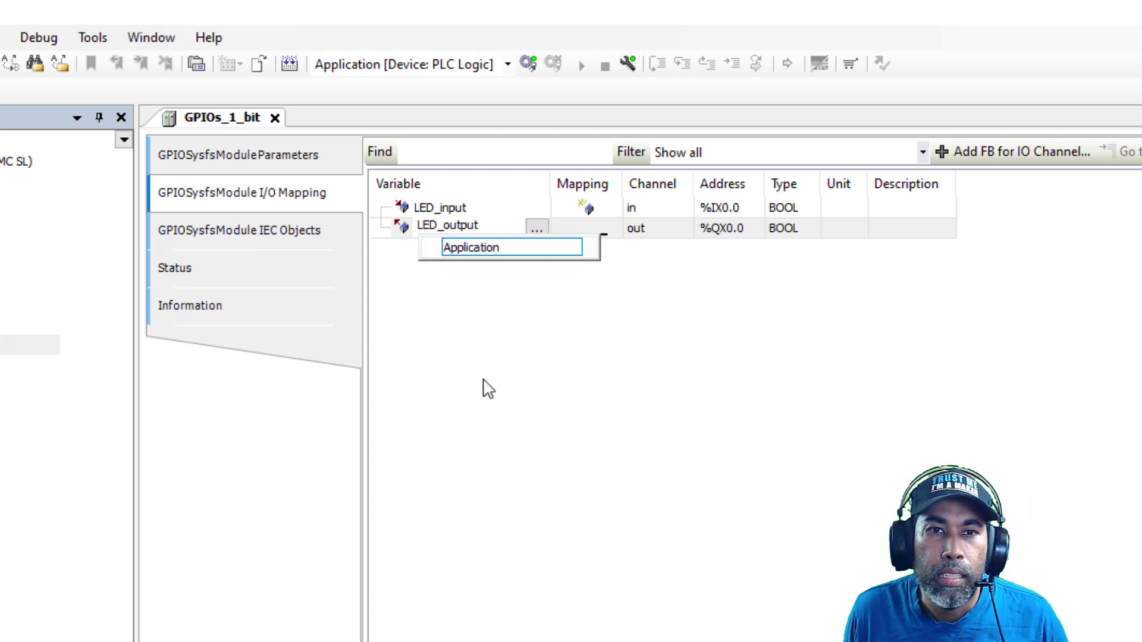
pyautogui.click(524, 376)
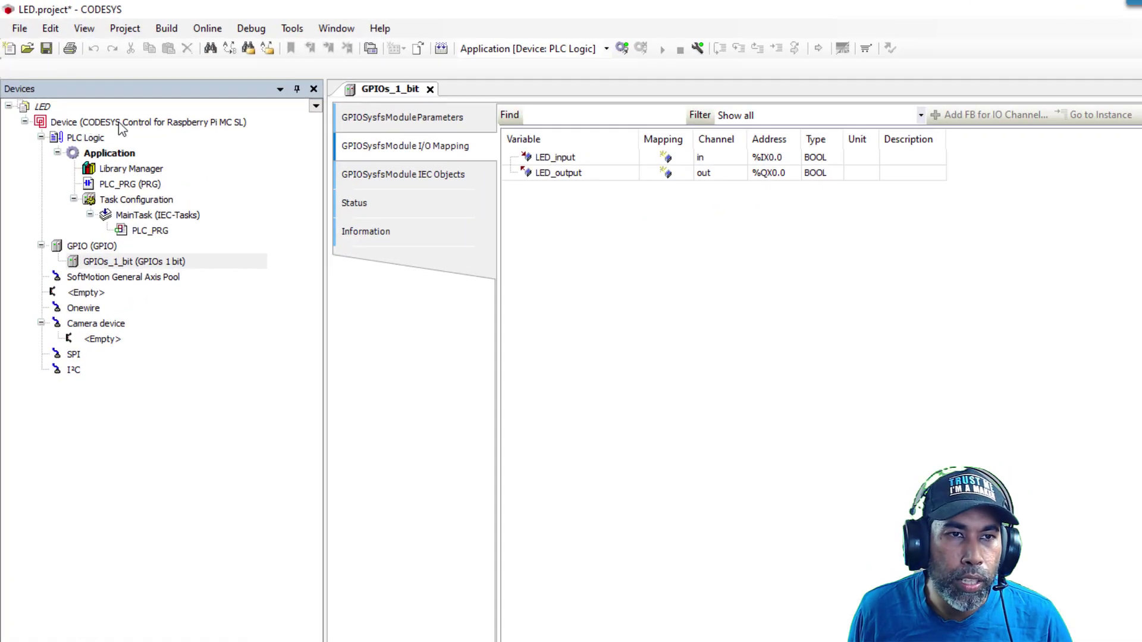
# Open the Device's communication settings and its Manage Favorite Devices list
pyautogui.click(121, 124)
pyautogui.doubleClick(121, 124)
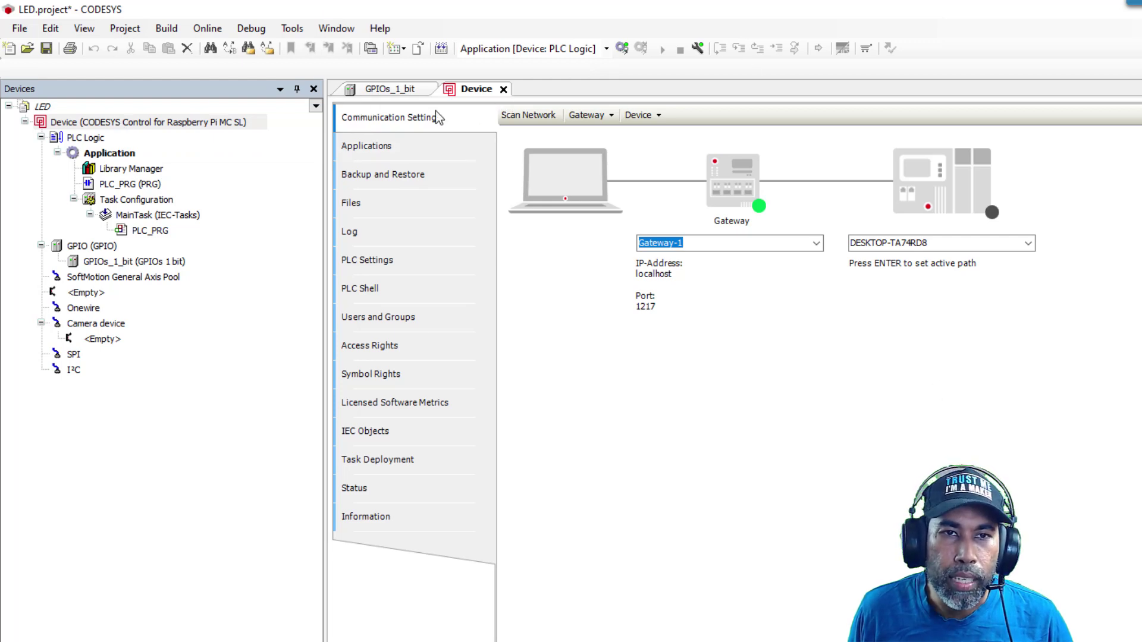
pyautogui.click(659, 115)
pyautogui.moveTo(689, 133)
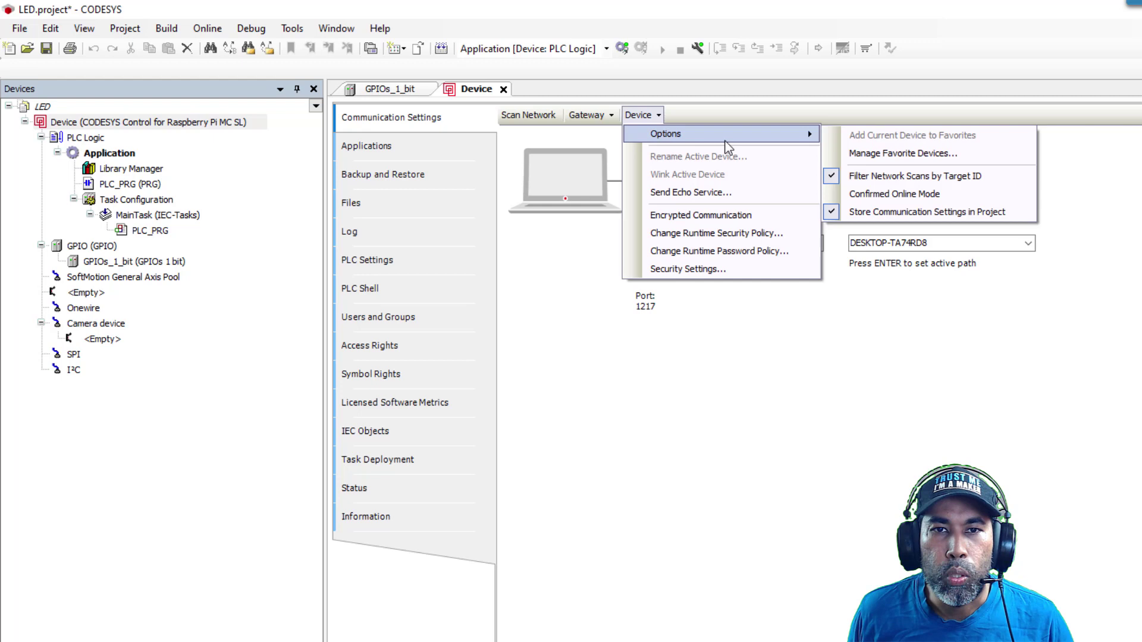
pyautogui.click(916, 153)
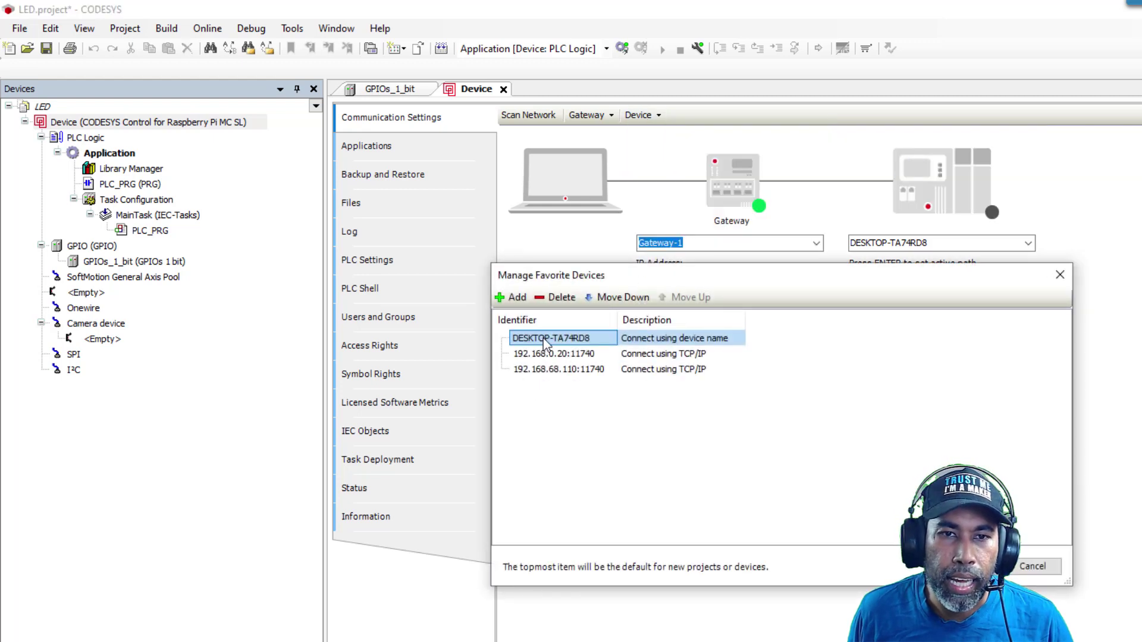
# Review the 192.168.68.110:11740 favorite, cancel adding a new favorite, and close the list unchanged
pyautogui.click(547, 371)
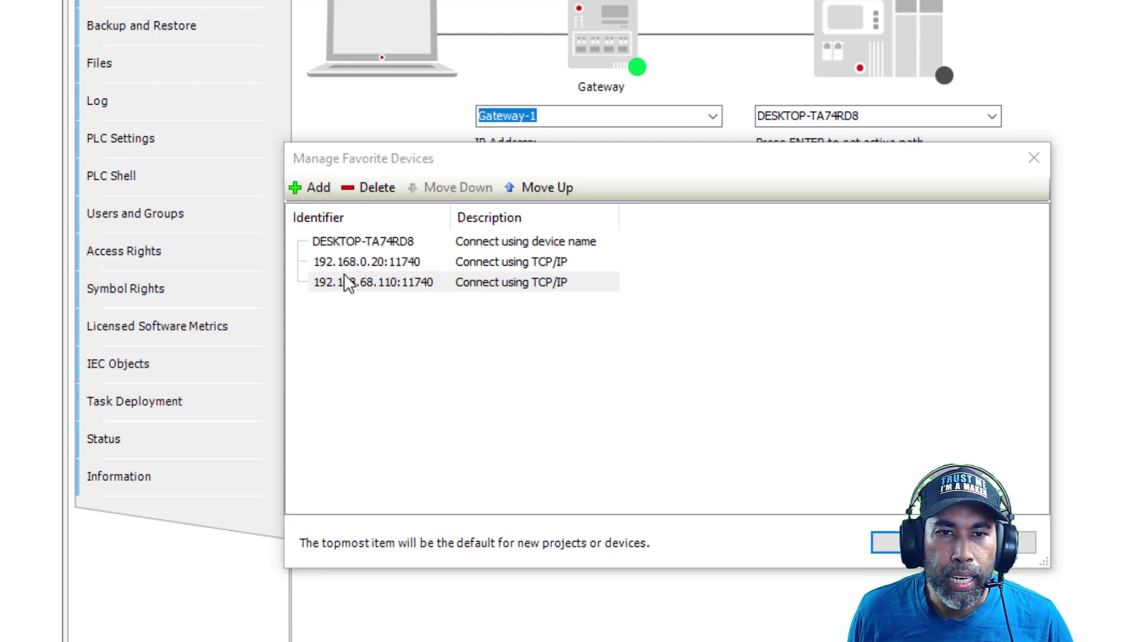
pyautogui.click(308, 197)
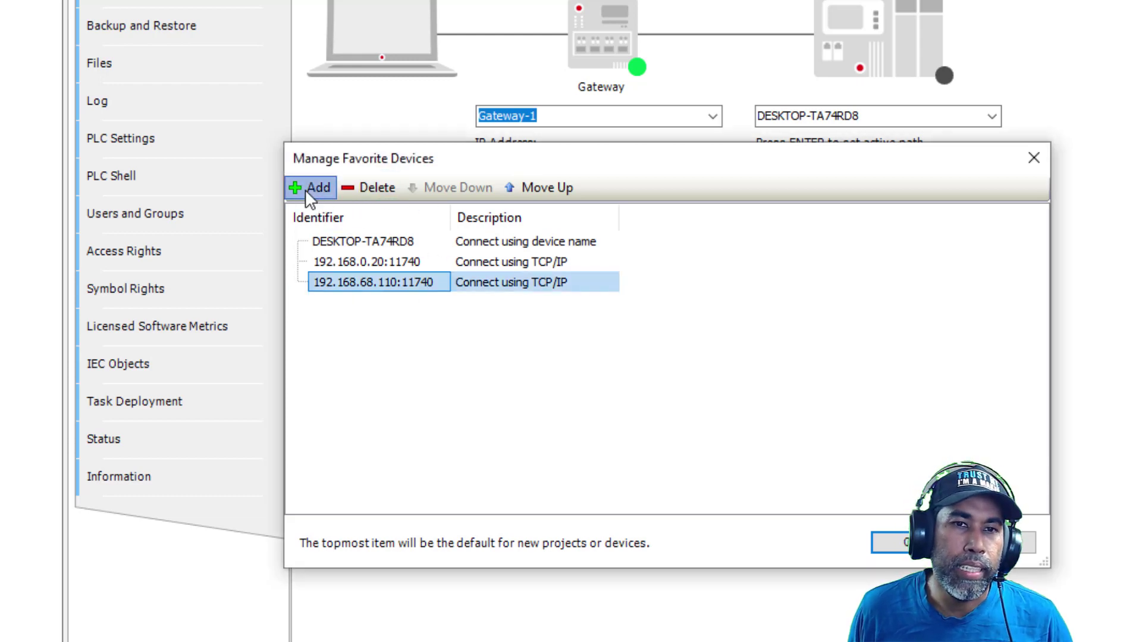
pyautogui.click(305, 189)
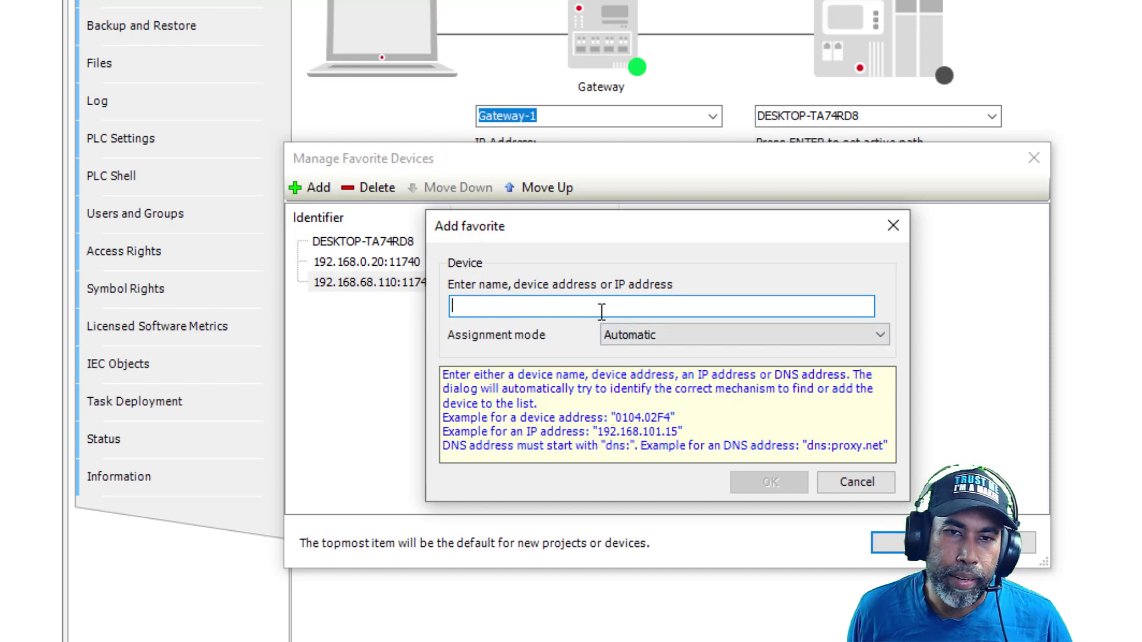
pyautogui.click(854, 482)
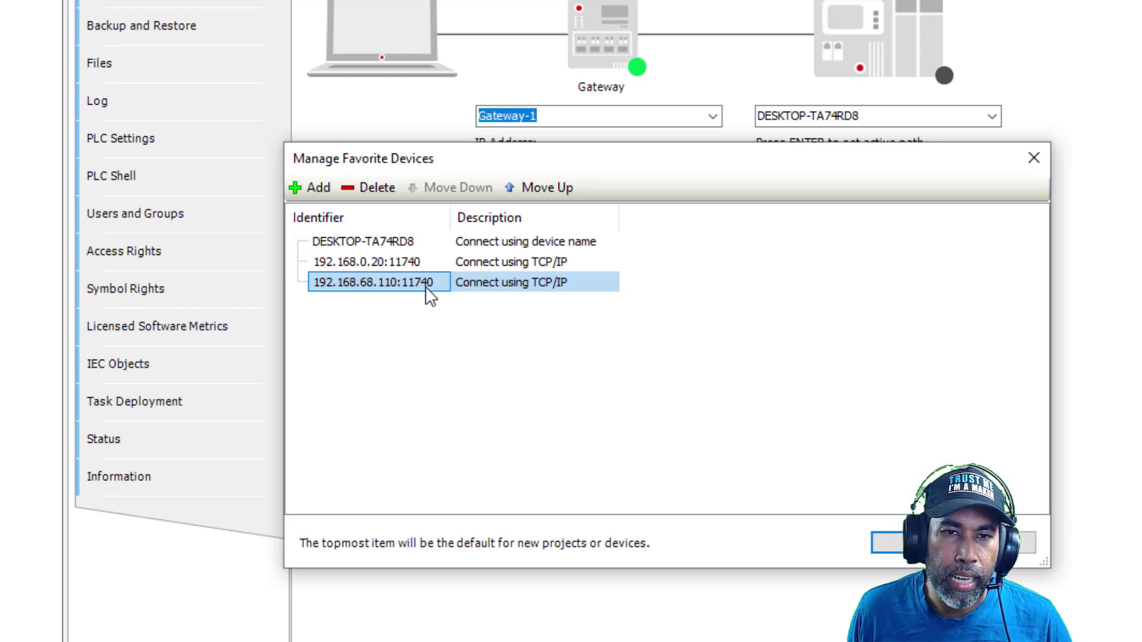
pyautogui.click(897, 543)
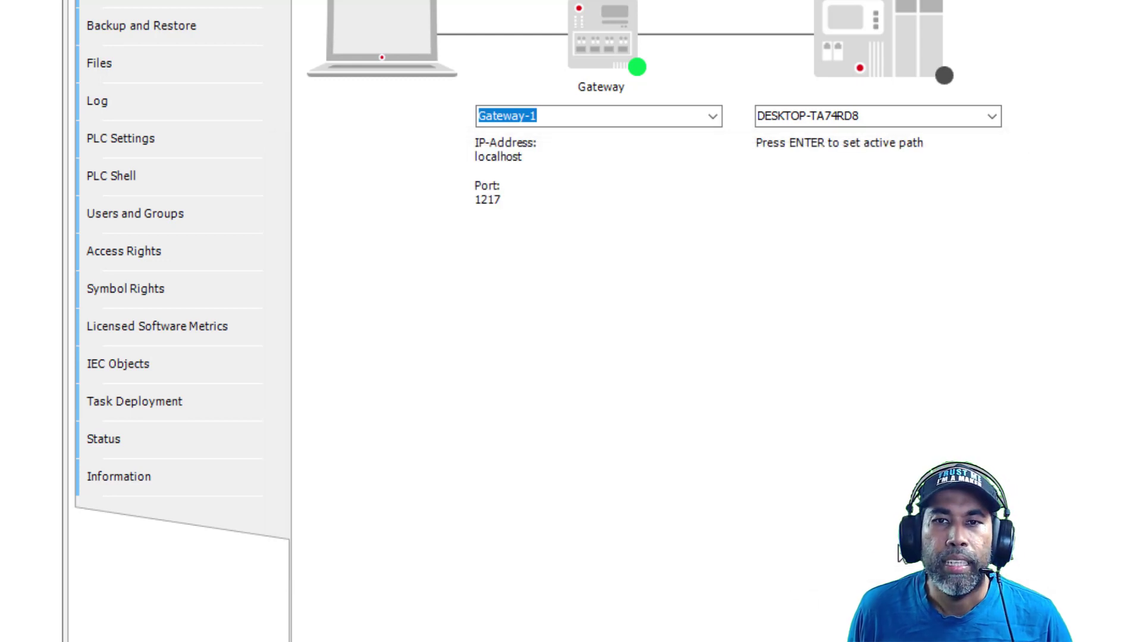
# Select the 192.168.68.110:11740 device path and log on with the device user name and password
pyautogui.click(991, 117)
pyautogui.click(870, 169)
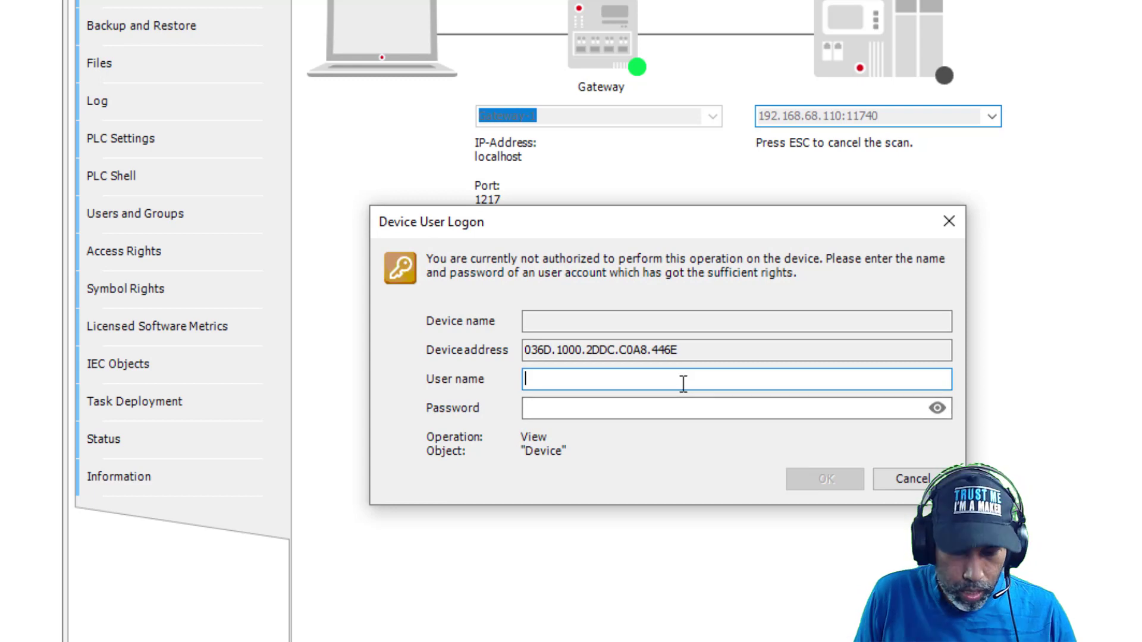
pyautogui.write('hussien')
pyautogui.press('Tab')
pyautogui.write('***')
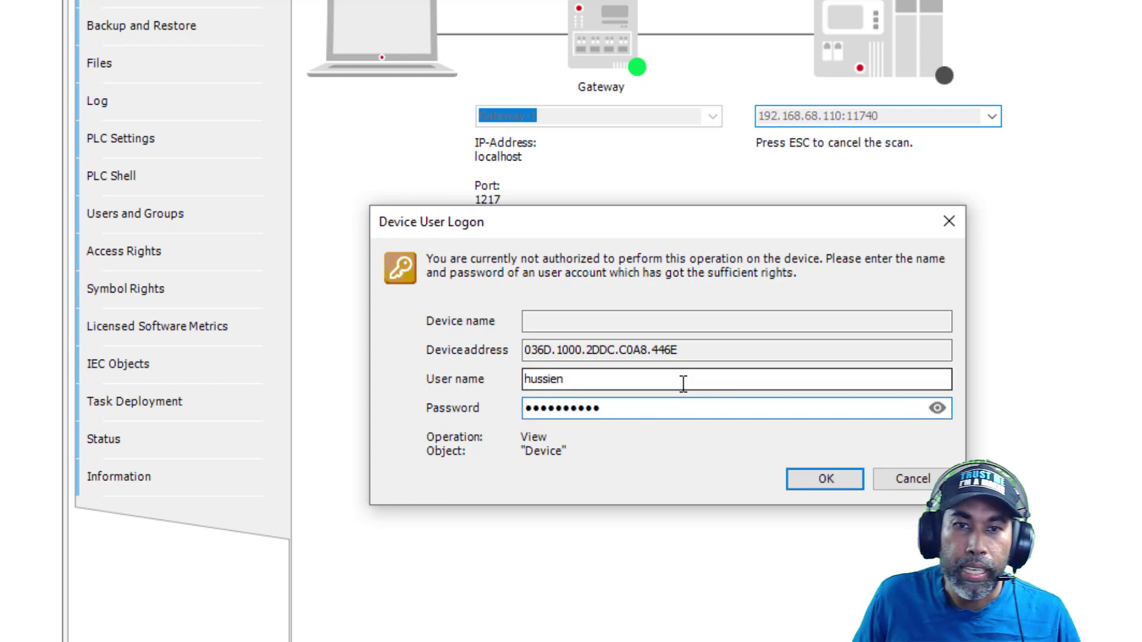
pyautogui.click(814, 474)
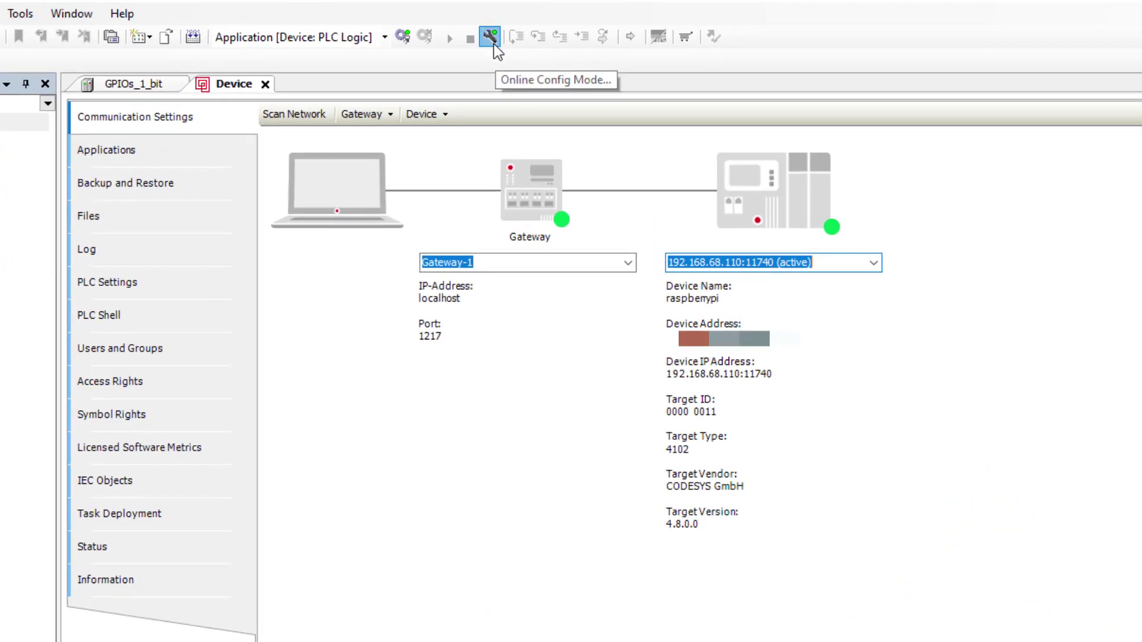
# Go online to the Raspberry Pi and toggle LED_output in the GPIOs_1_bit mapping, leaving it TRUE
pyautogui.click(490, 36)
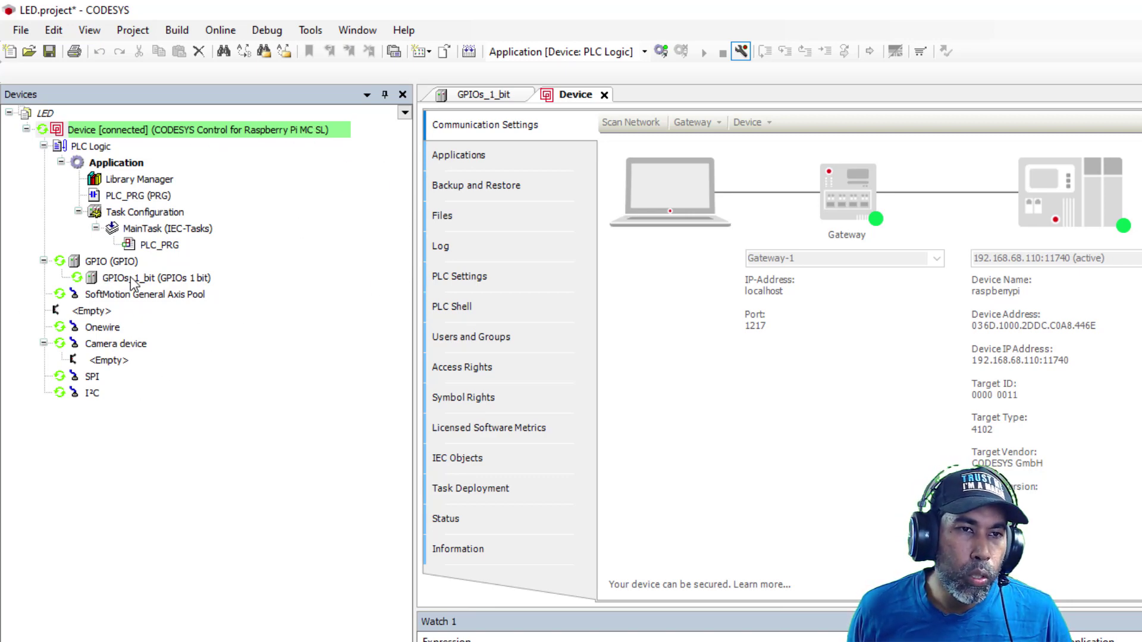
pyautogui.doubleClick(161, 279)
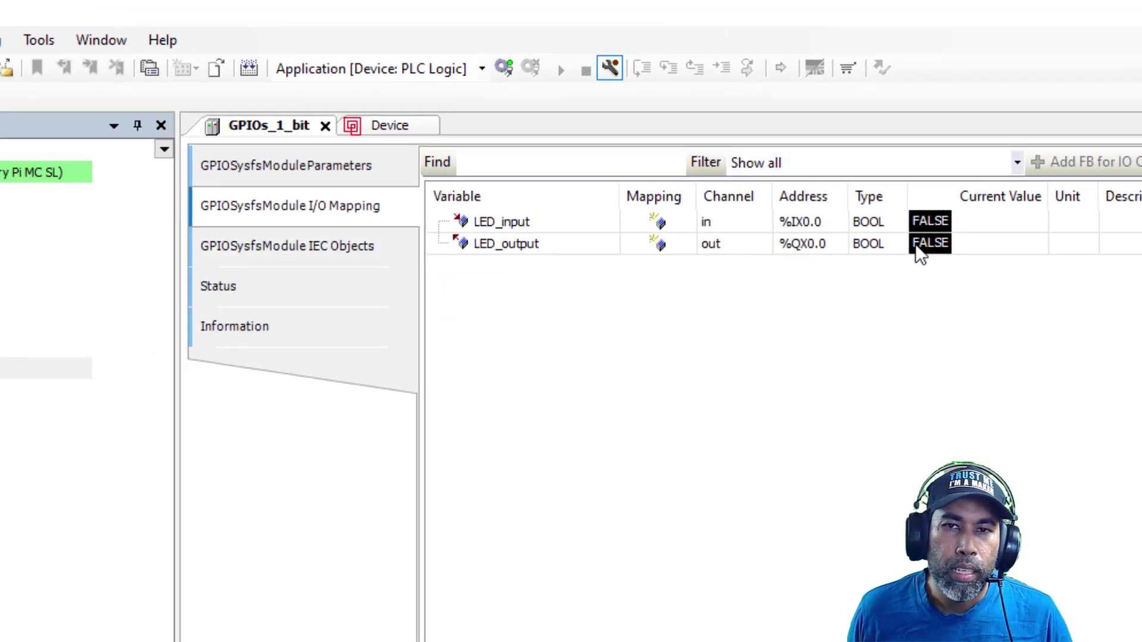
pyautogui.click(939, 250)
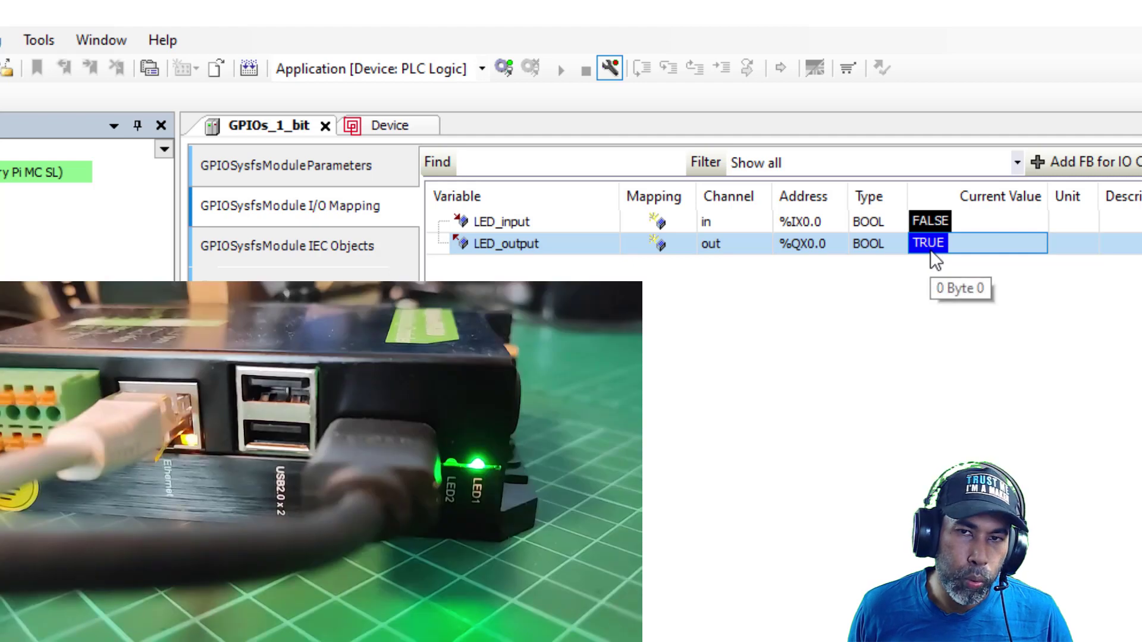
pyautogui.click(930, 248)
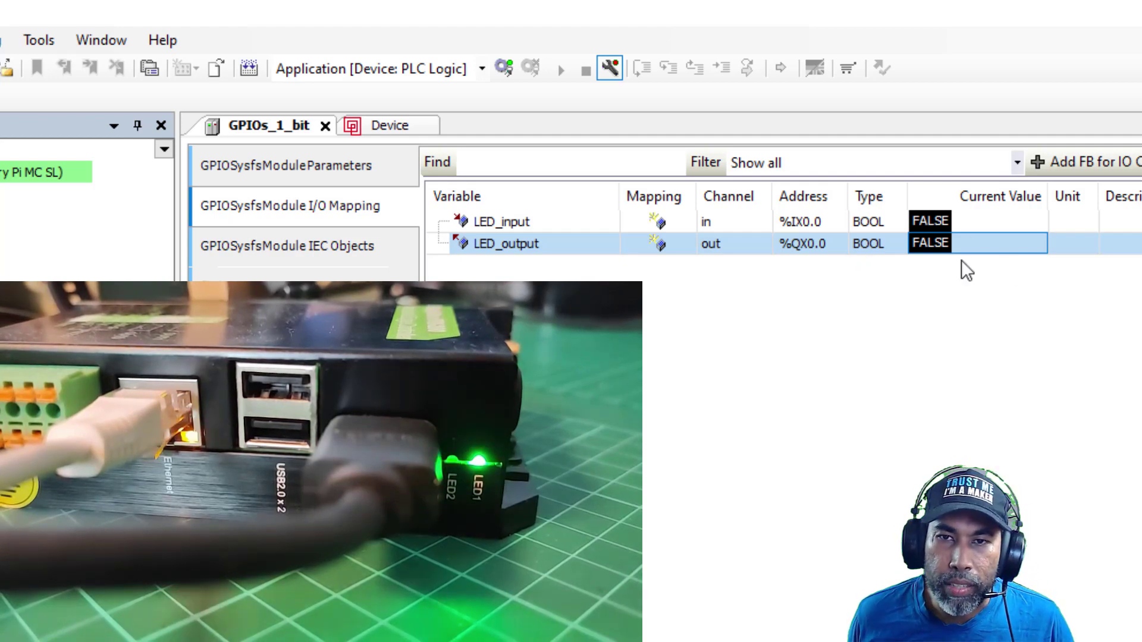
pyautogui.click(931, 247)
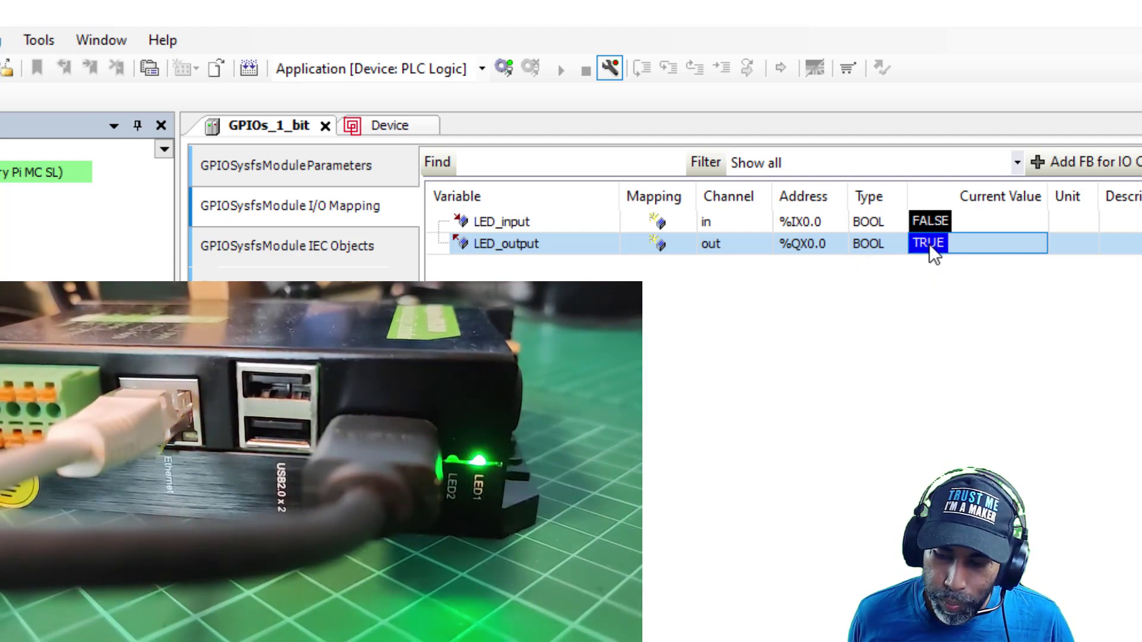
pyautogui.click(923, 244)
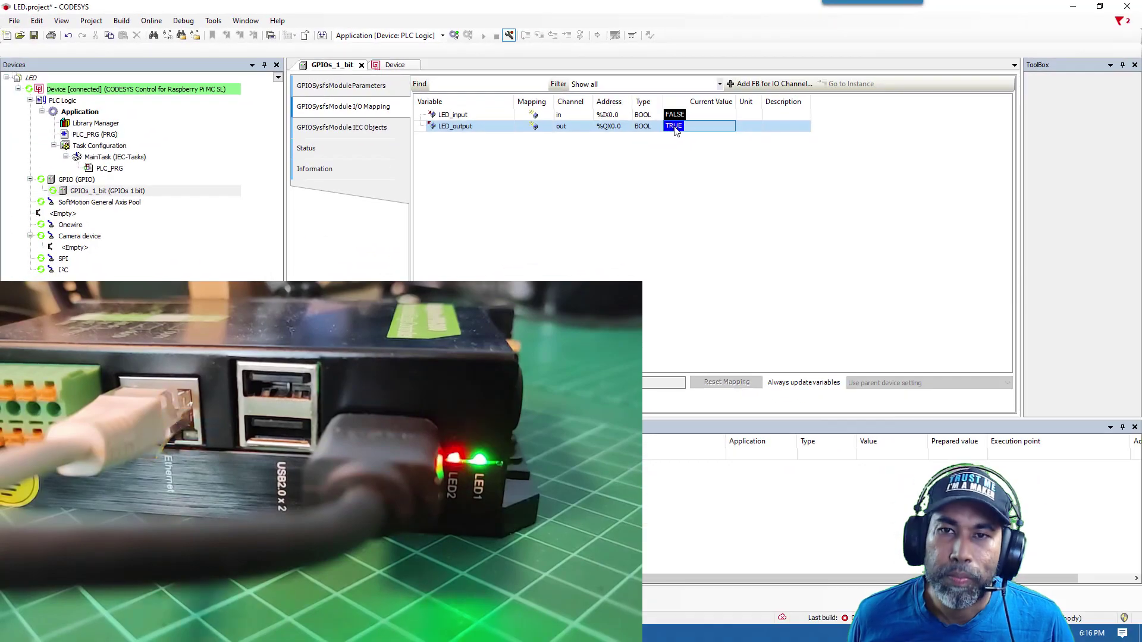